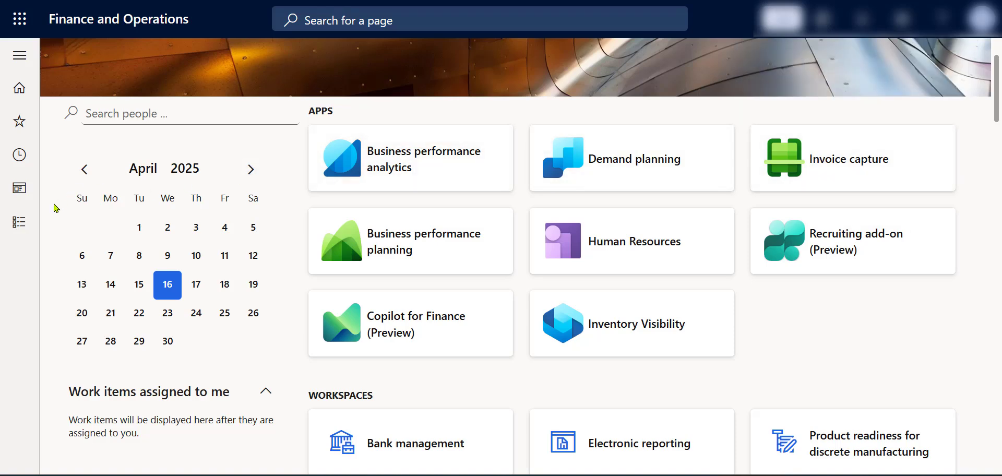
Step: Open the Sales tax groups page under indirect taxes in the Tax module
click(19, 222)
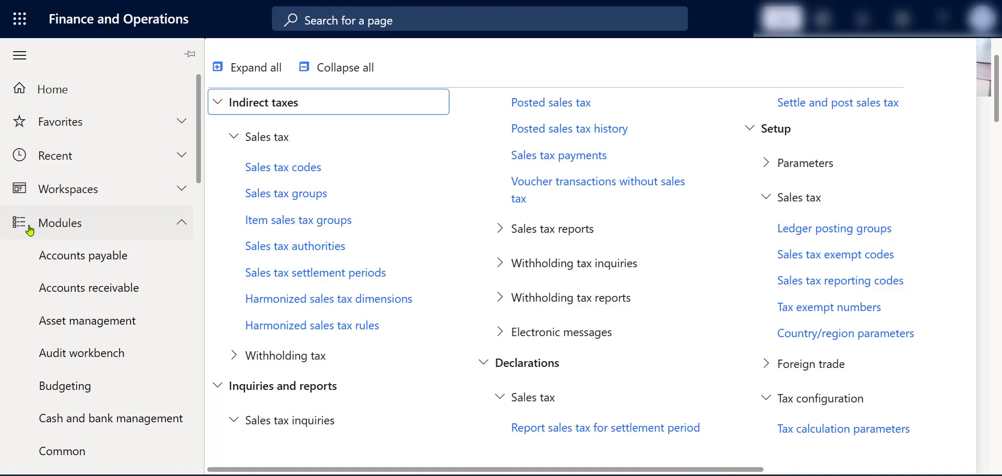
scroll(99, 336, down, 3)
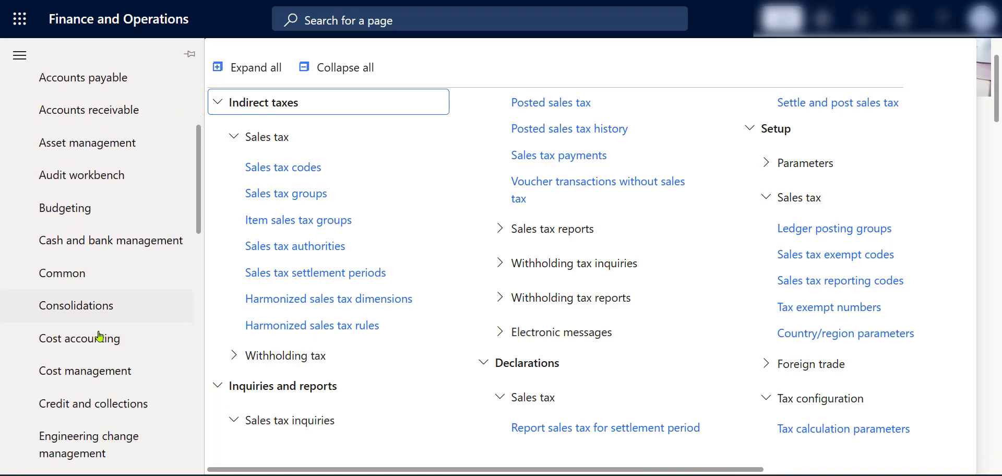
scroll(99, 337, down, 3)
scroll(99, 336, down, 4)
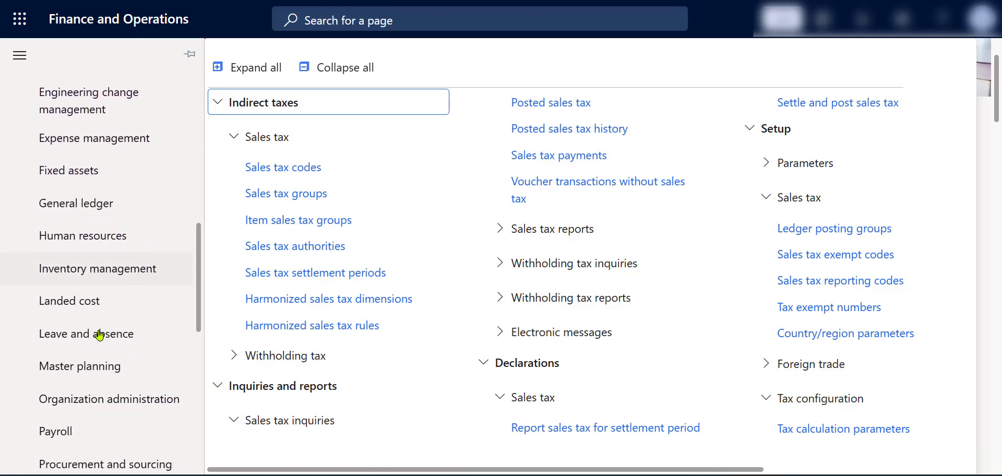
scroll(102, 334, down, 1)
scroll(110, 334, down, 2)
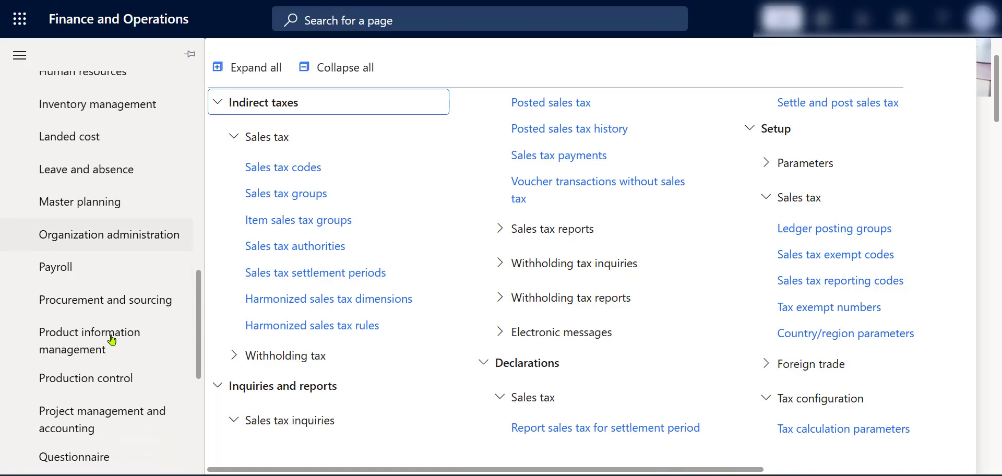
scroll(111, 339, down, 3)
scroll(112, 340, down, 2)
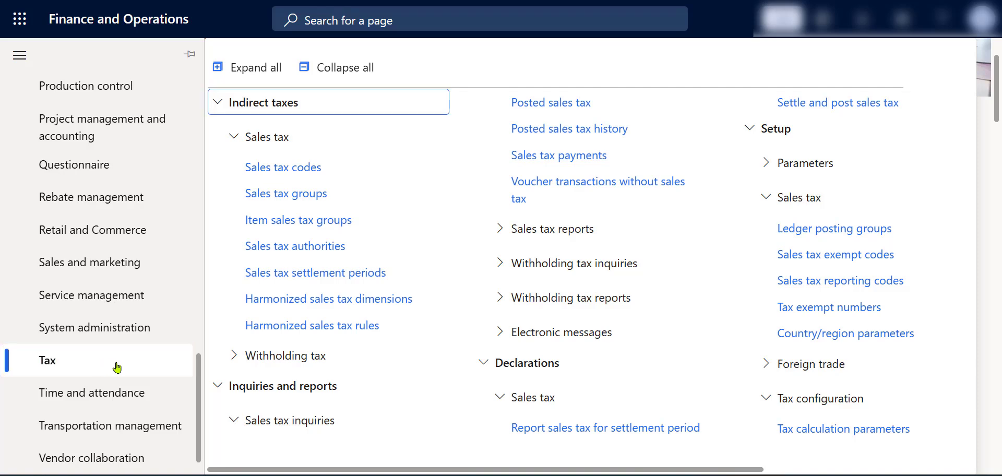
click(313, 203)
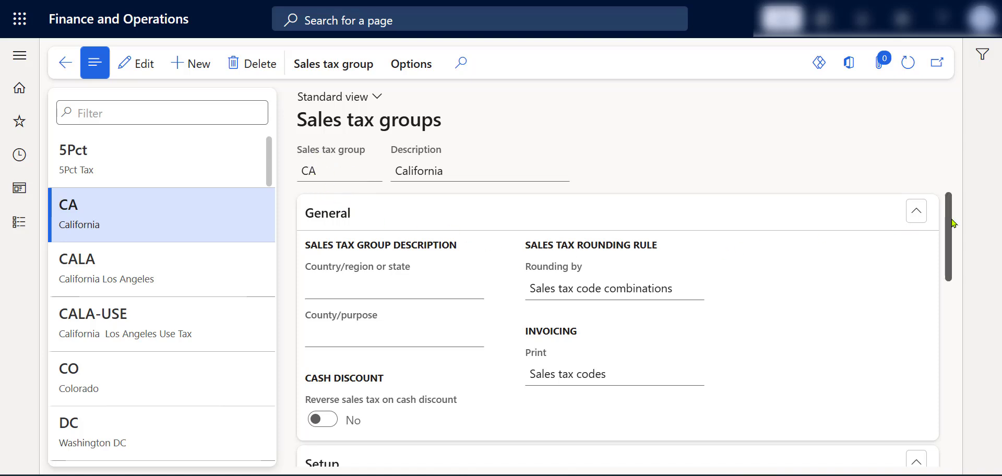
Step: Review the sales tax codes, percentages and names set up for the CA (California) sales tax group
drag(948, 218, 952, 313)
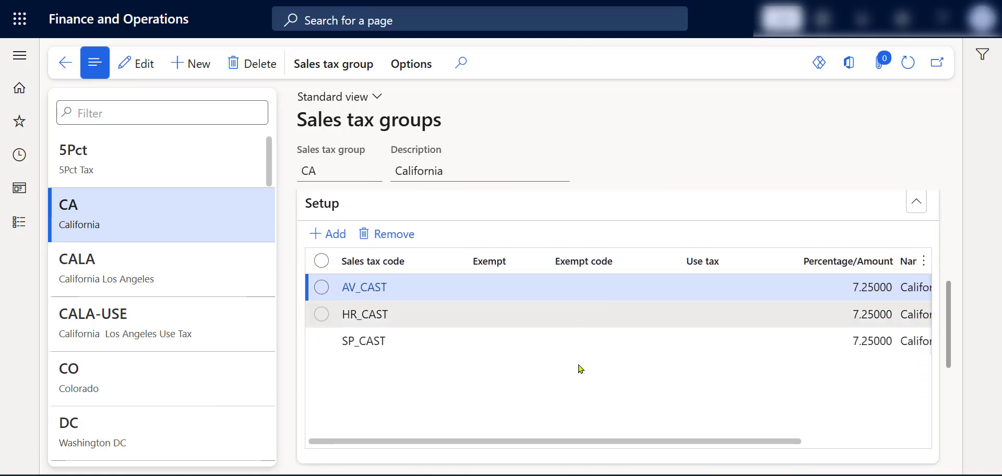
drag(573, 442, 631, 442)
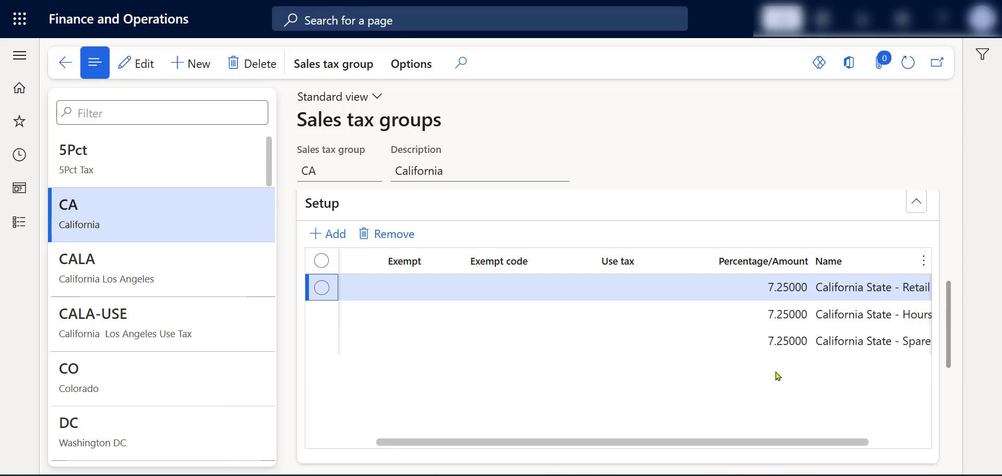
drag(767, 438, 682, 443)
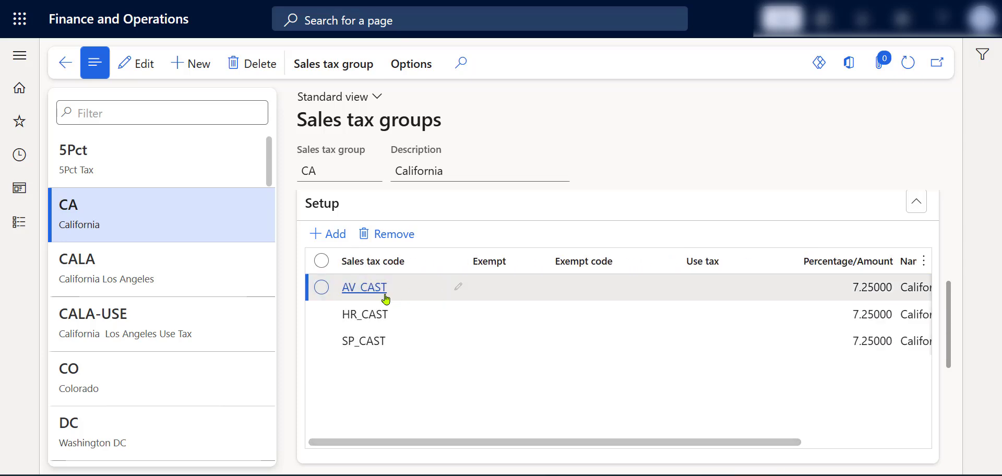
mouse_move(374, 296)
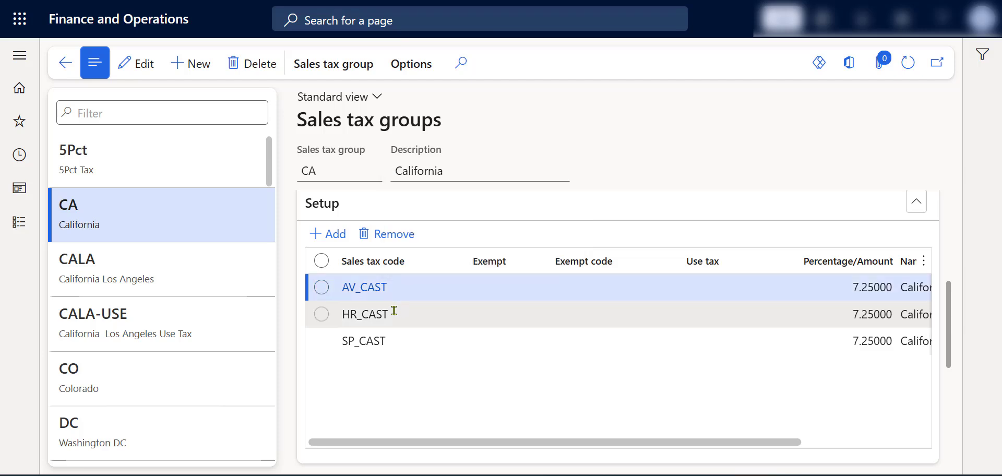
mouse_move(385, 315)
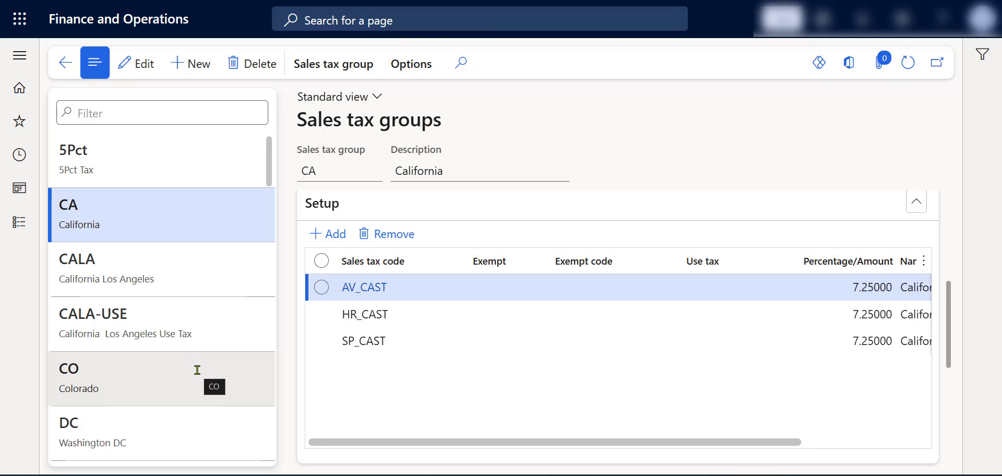
Step: Examine which sales tax codes are marked as use tax in the CALA-USE sales tax group
click(203, 332)
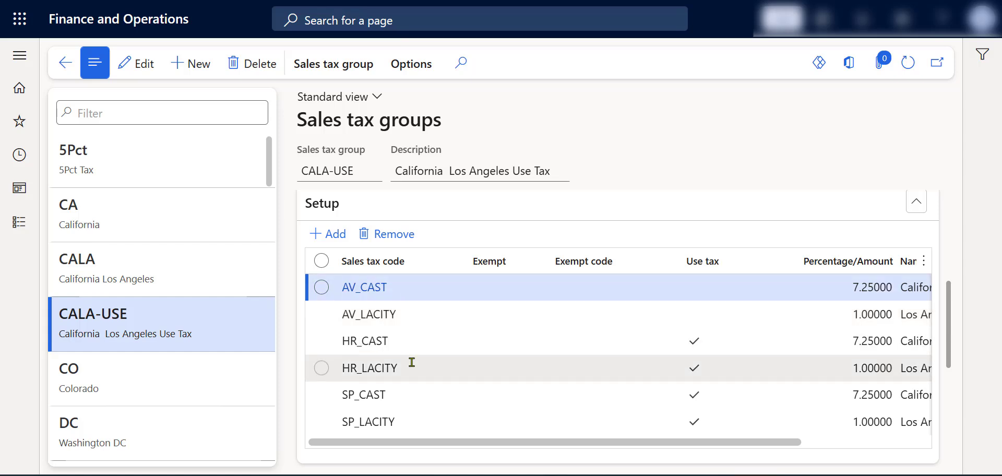
mouse_move(412, 370)
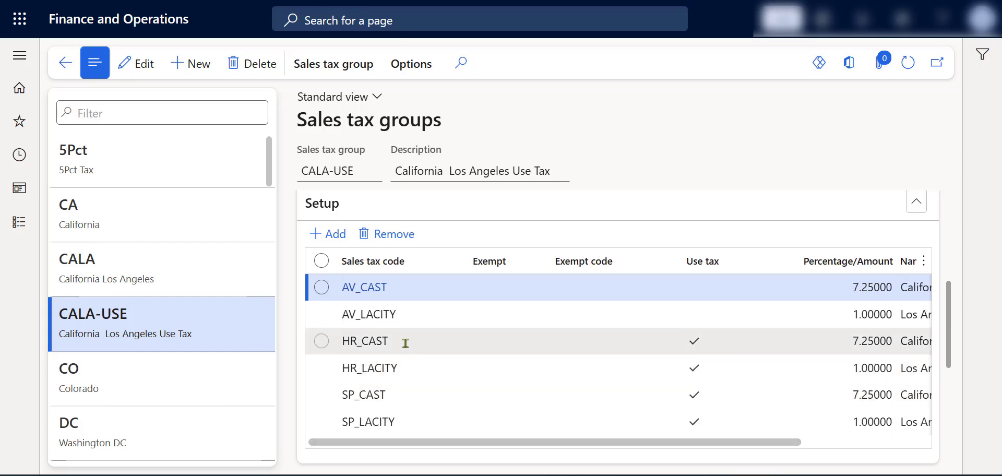
mouse_move(400, 343)
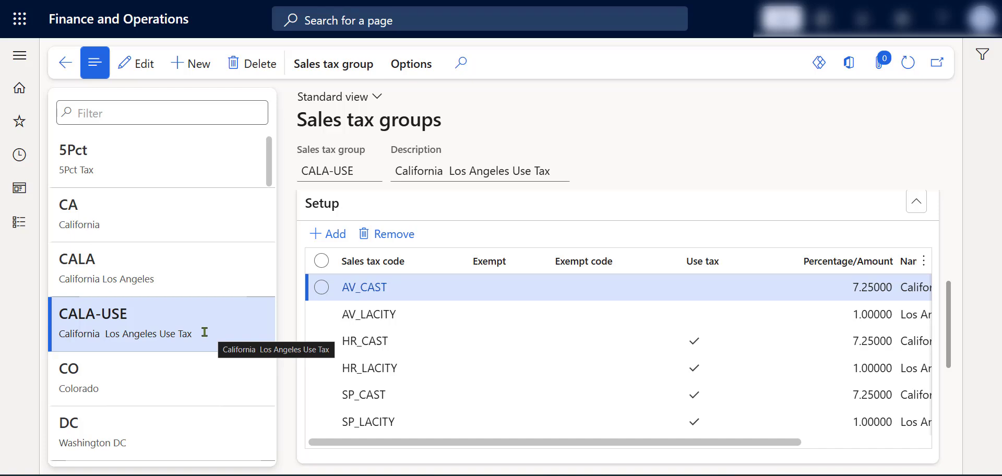
right_click(107, 2)
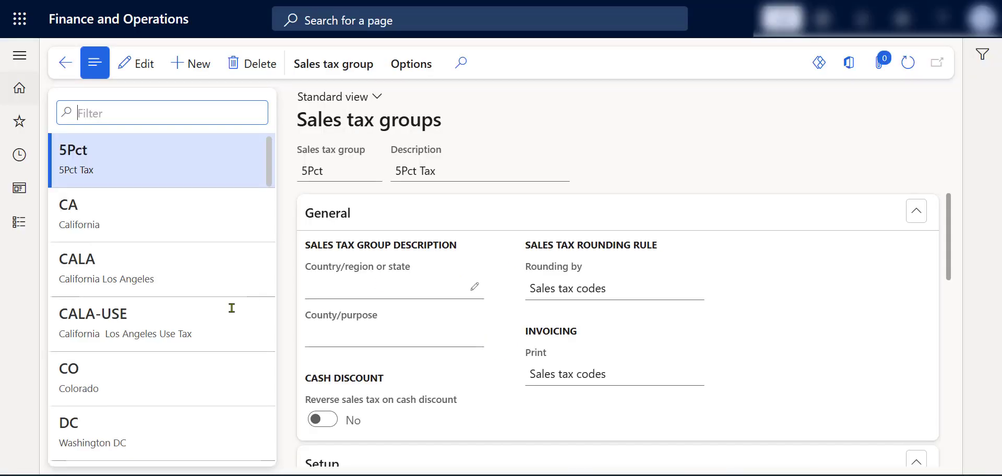
Step: Open the Ledger posting groups page from the Tax module's sales tax setup to view the CA_State accounts
click(21, 224)
scroll(62, 326, down, 3)
scroll(61, 326, down, 15)
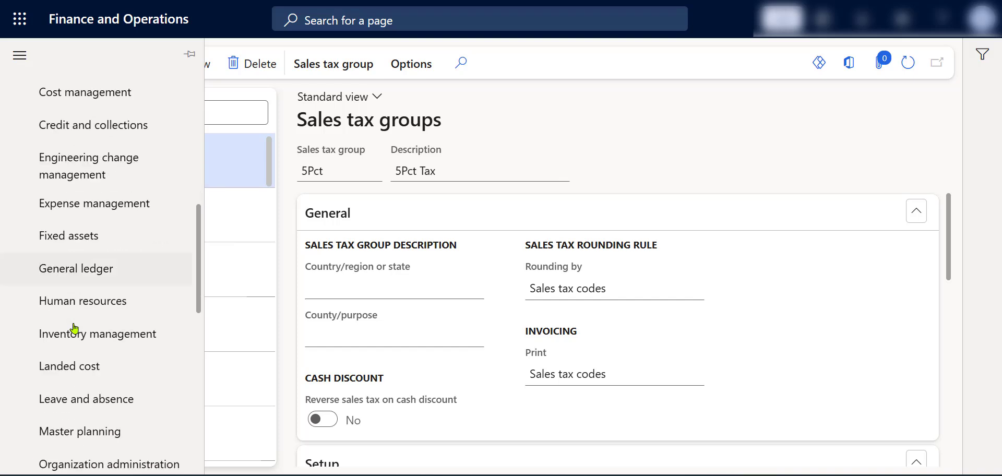
click(95, 334)
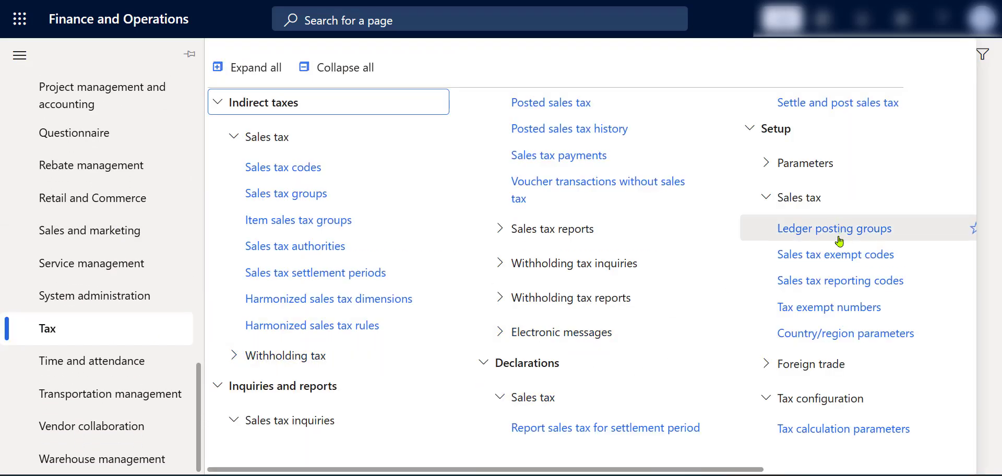
click(840, 237)
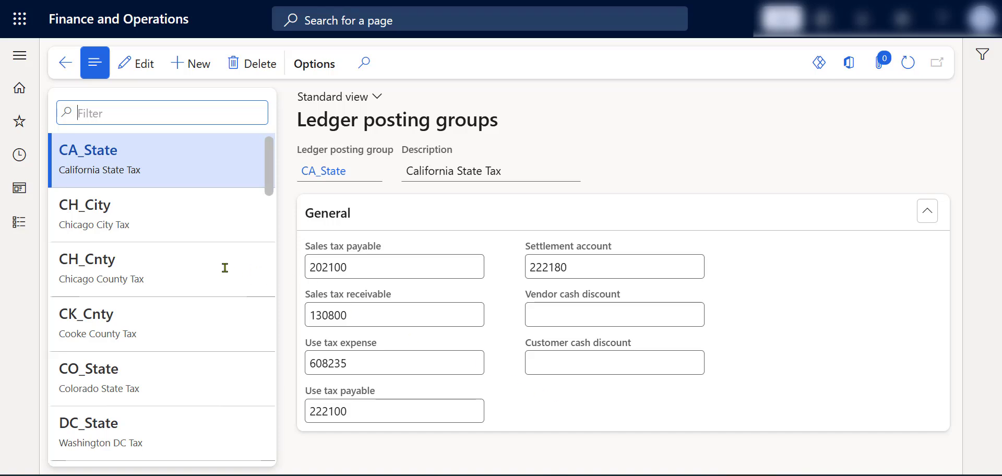
Step: Open the Sales tax section of the General ledger parameters and check the option for applying sales tax taxation rules
click(21, 236)
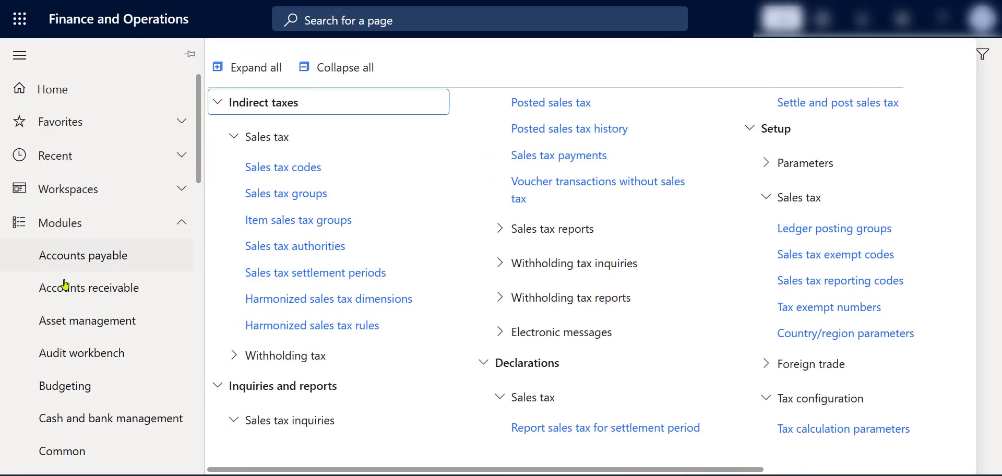
scroll(78, 385, down, 5)
scroll(103, 380, down, 3)
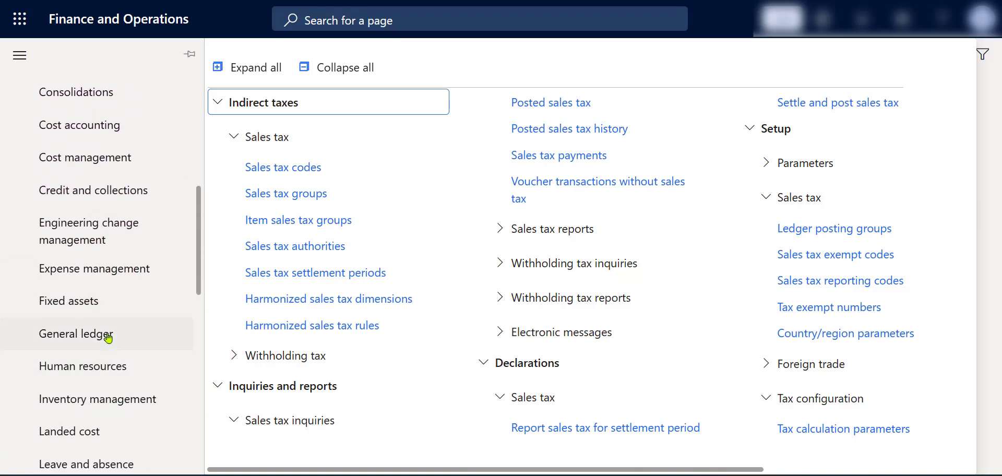
click(107, 335)
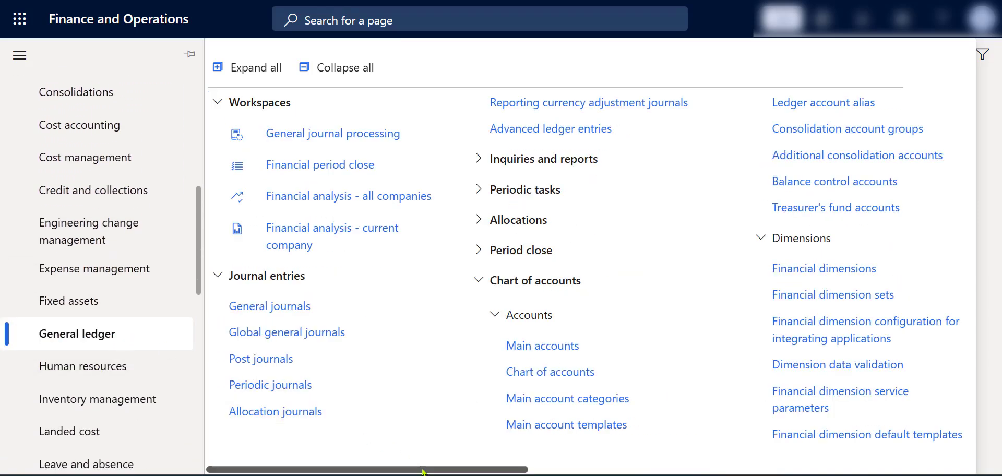
drag(417, 463, 832, 447)
click(434, 386)
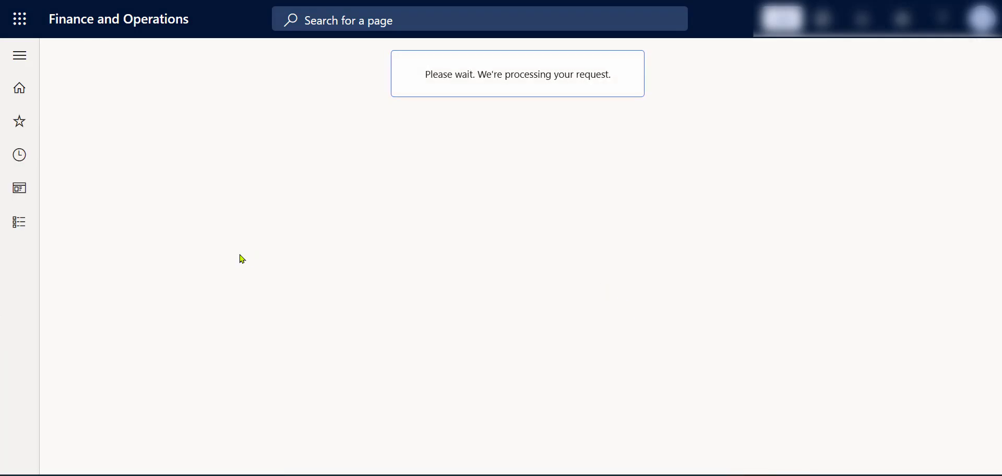
click(192, 206)
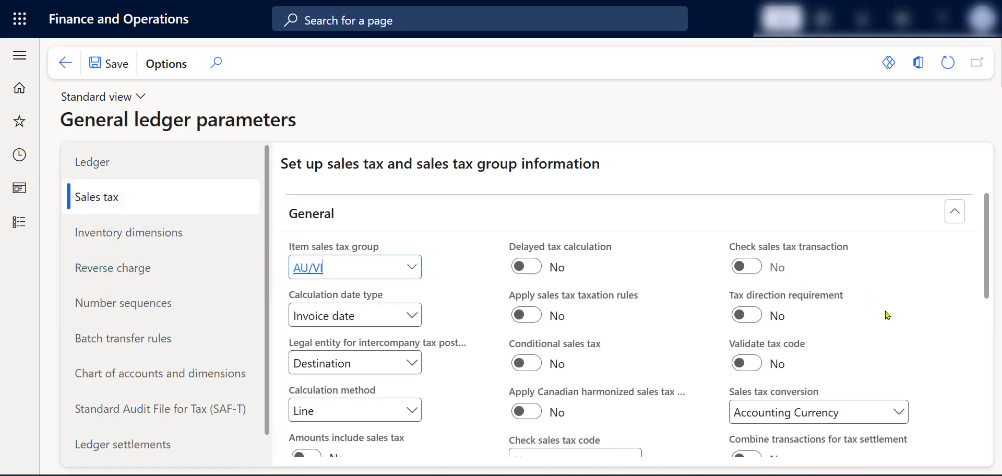
mouse_move(623, 301)
Step: Create a purchase order for vendor account AirCarrier from the list of all purchase orders in Accounts payable
mouse_move(569, 341)
click(19, 222)
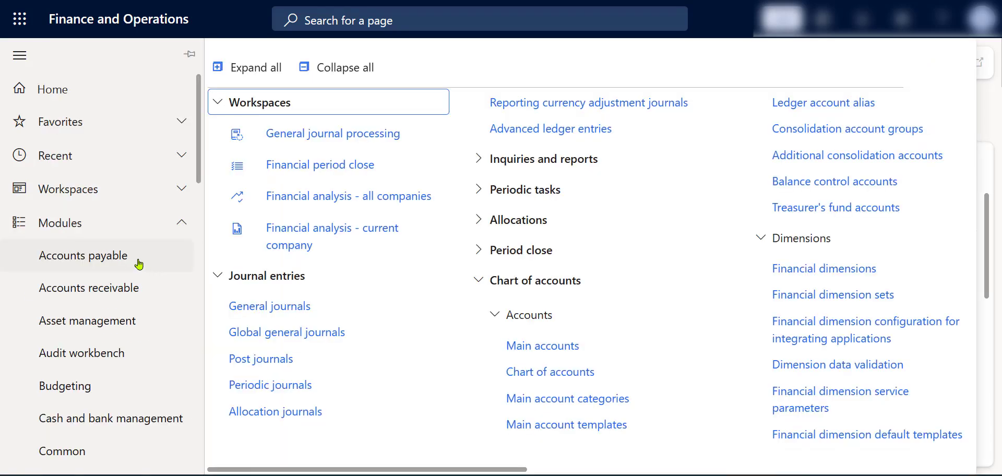
click(139, 264)
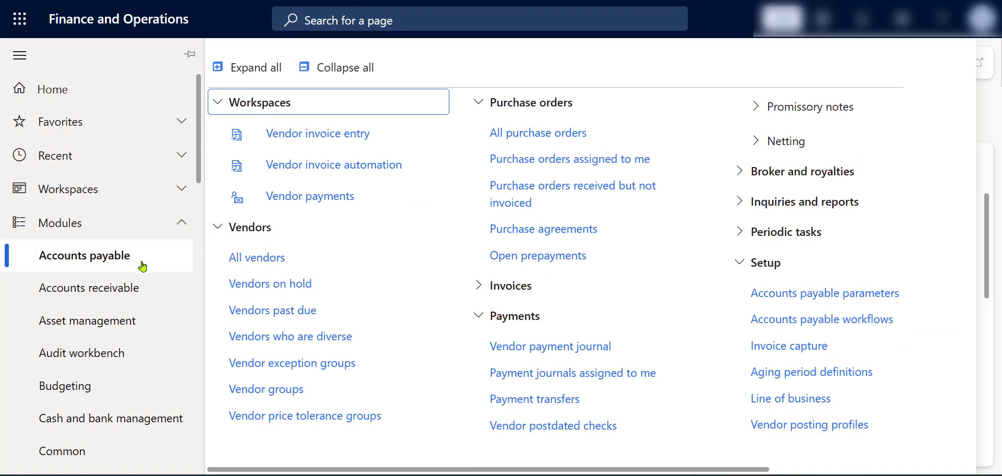
click(537, 133)
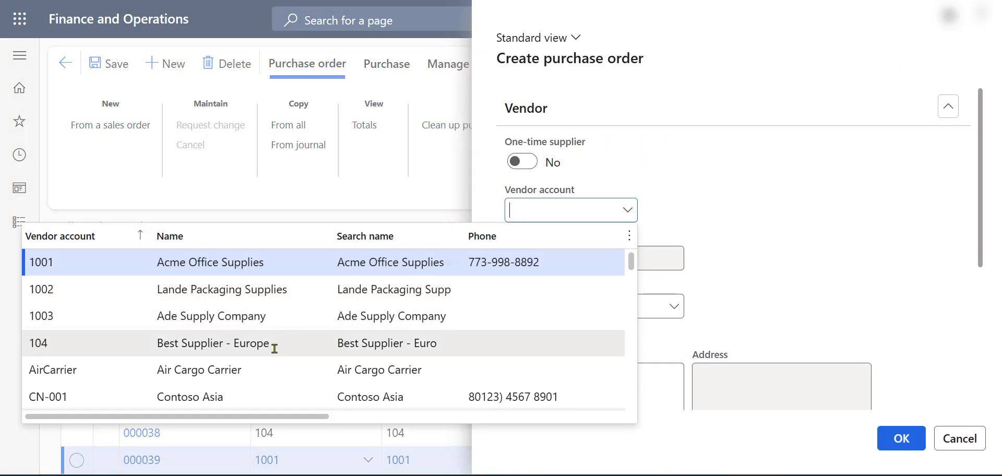
click(266, 368)
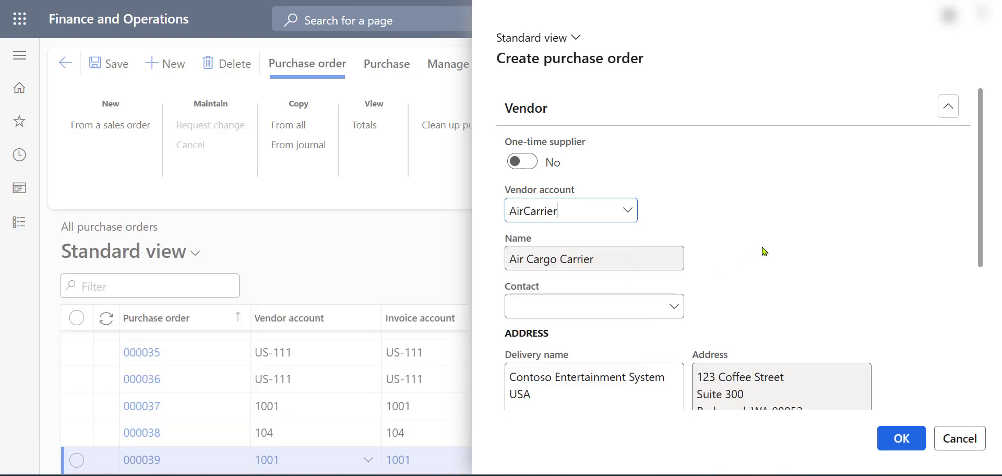
scroll(776, 239, down, 3)
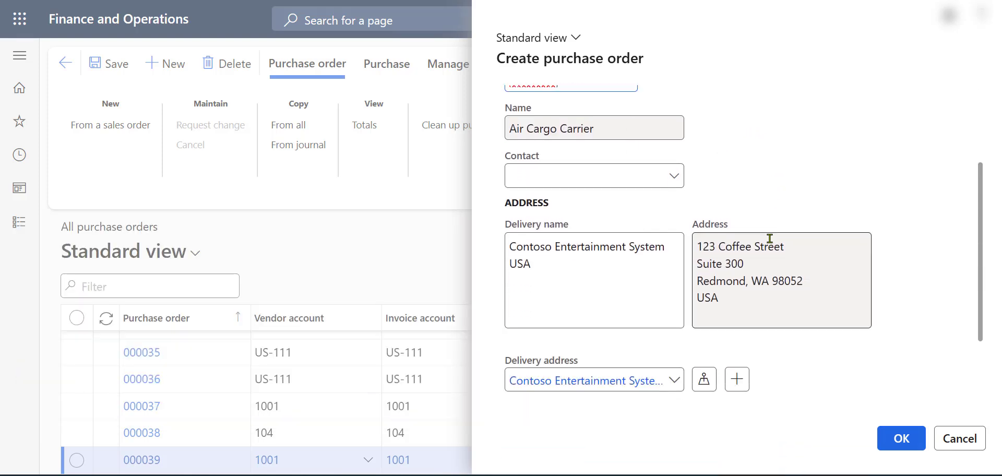
scroll(769, 238, down, 2)
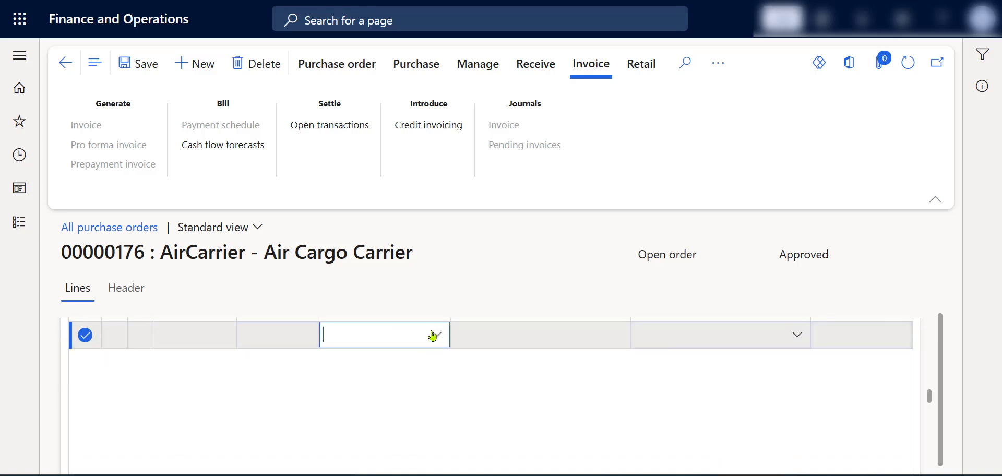
Step: Fill in the purchase order line with item A0001 (HDMI 6' Cables) and site 2
click(434, 338)
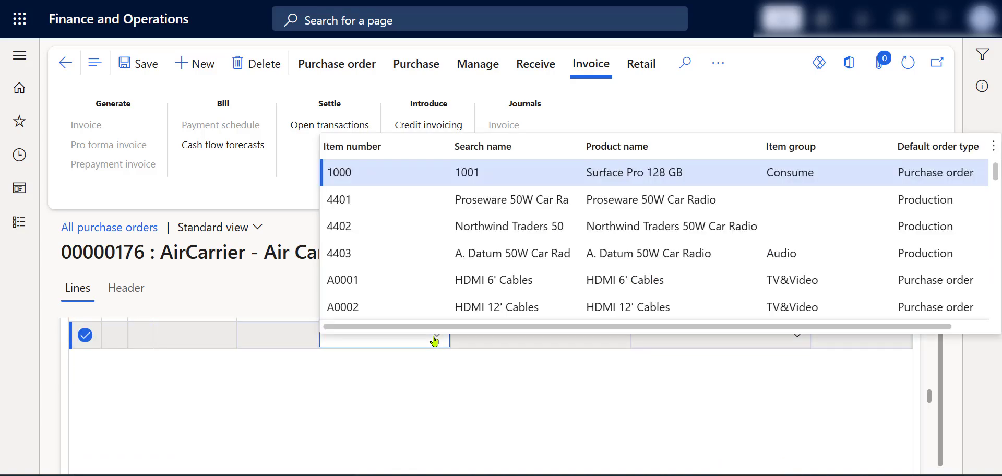
click(541, 284)
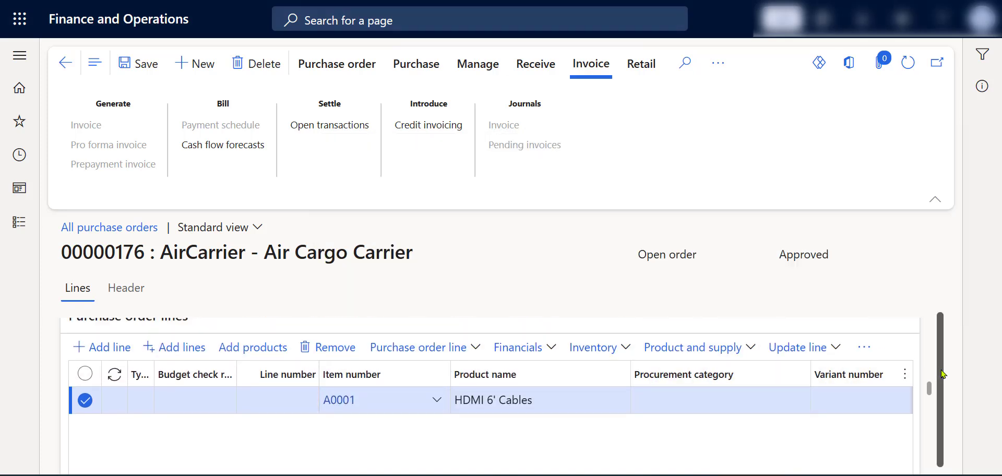
scroll(717, 444, down, 1)
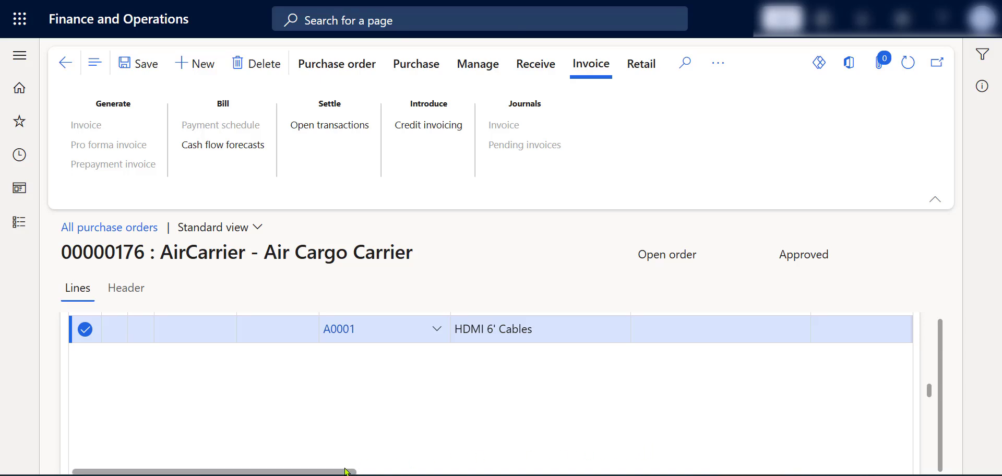
drag(348, 471, 487, 468)
scroll(566, 406, up, 1)
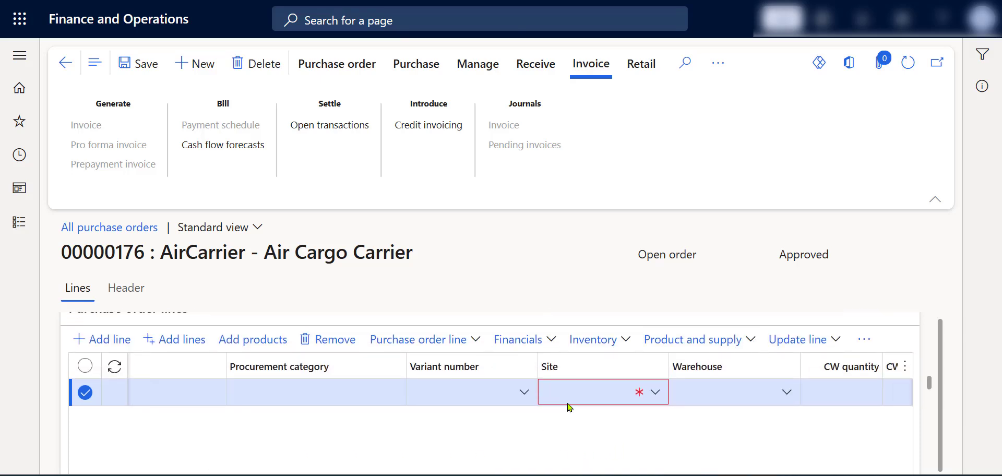
click(654, 394)
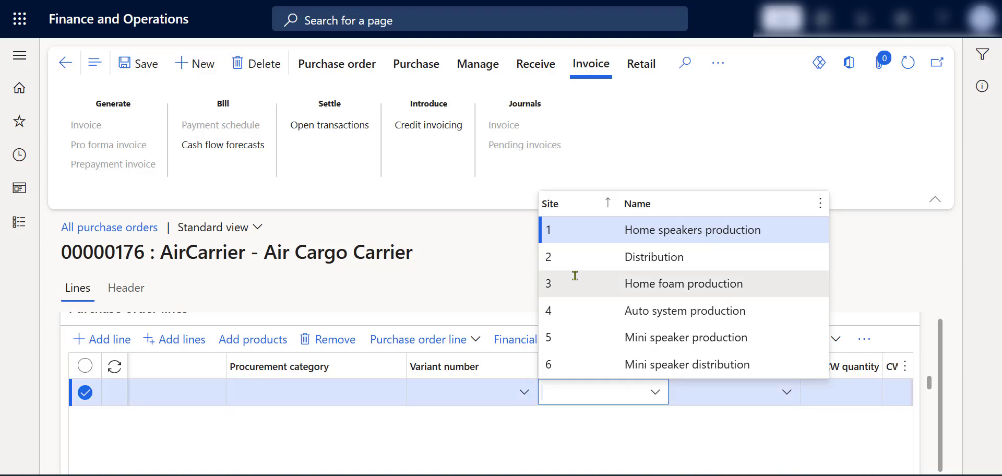
click(579, 259)
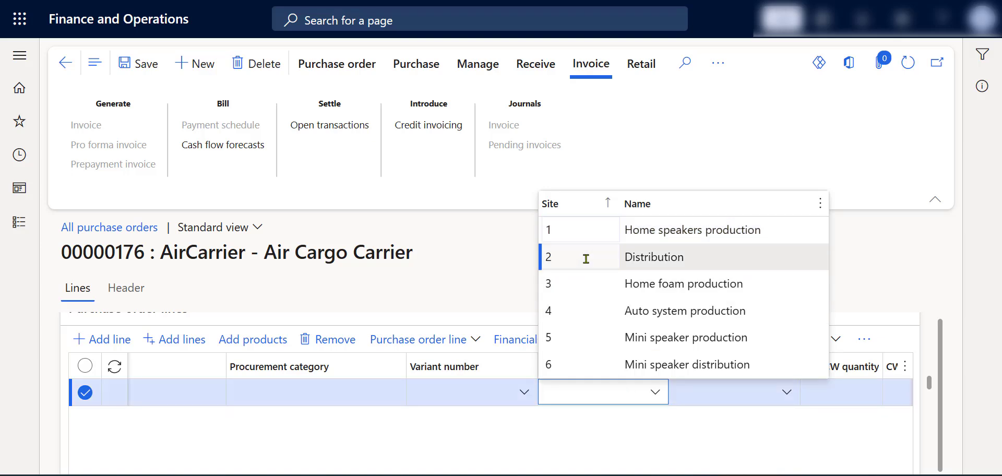
Step: Set the purchase order line's warehouse to 24, Site 2 - Warehouse Management
click(724, 393)
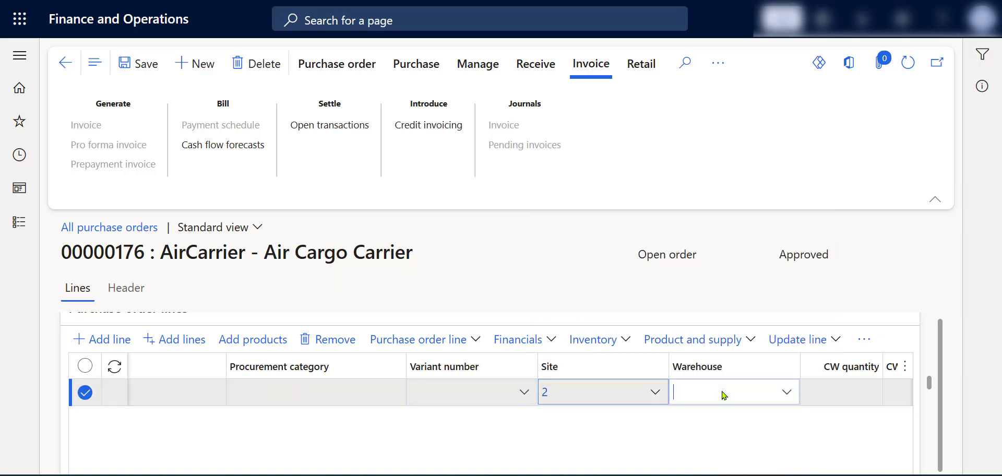
click(786, 391)
click(487, 311)
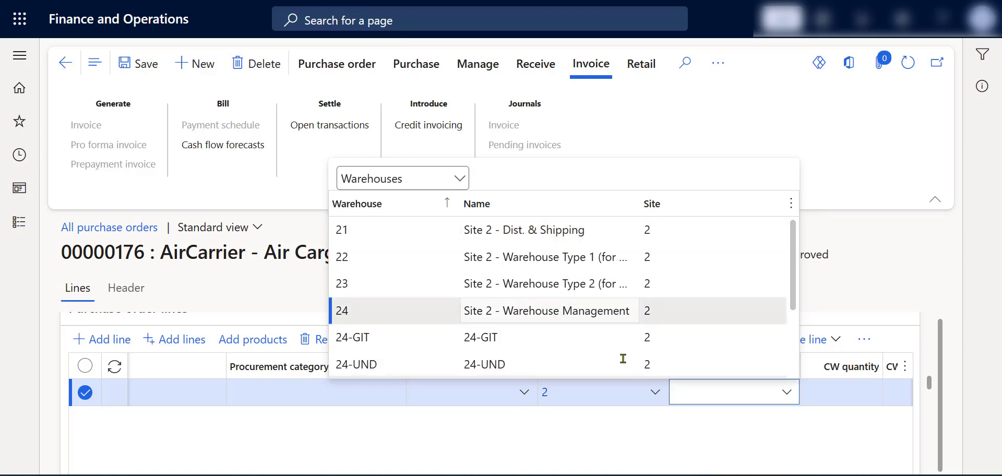
click(830, 395)
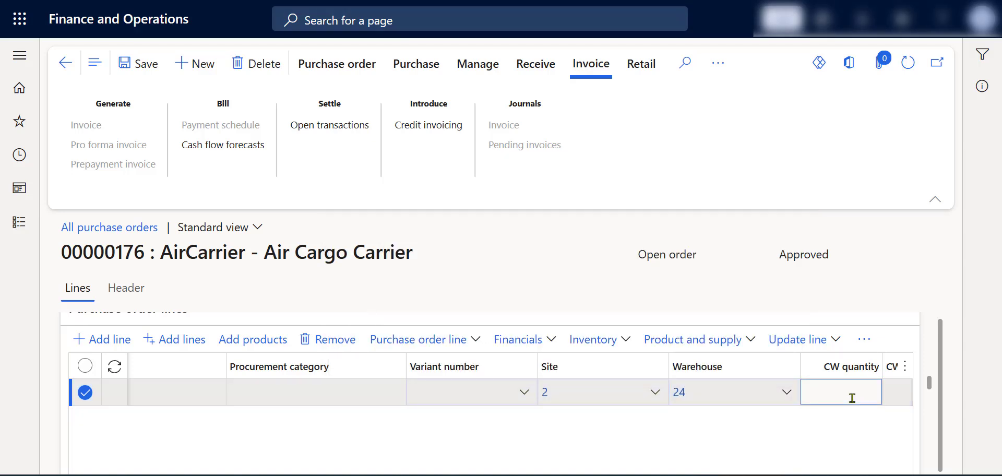
Step: Set the unit price of the purchase order line to 100
key(Tab)
key(Tab)
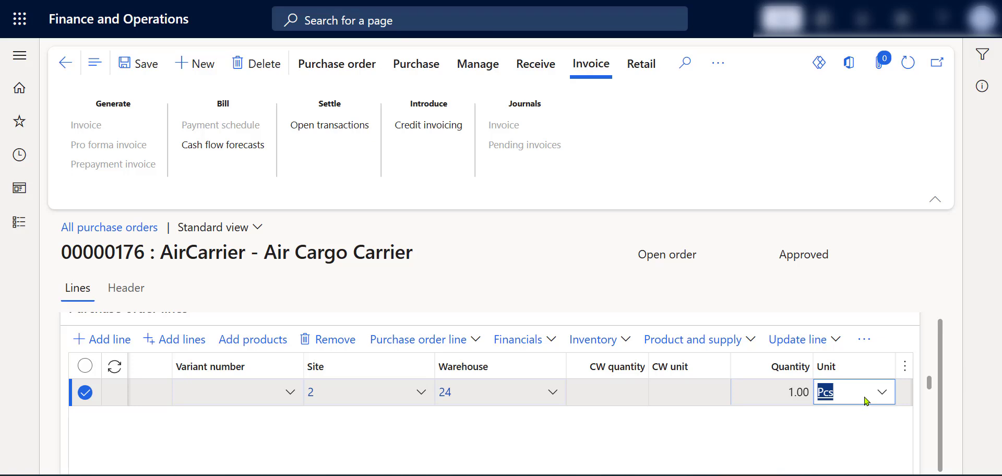
key(Tab)
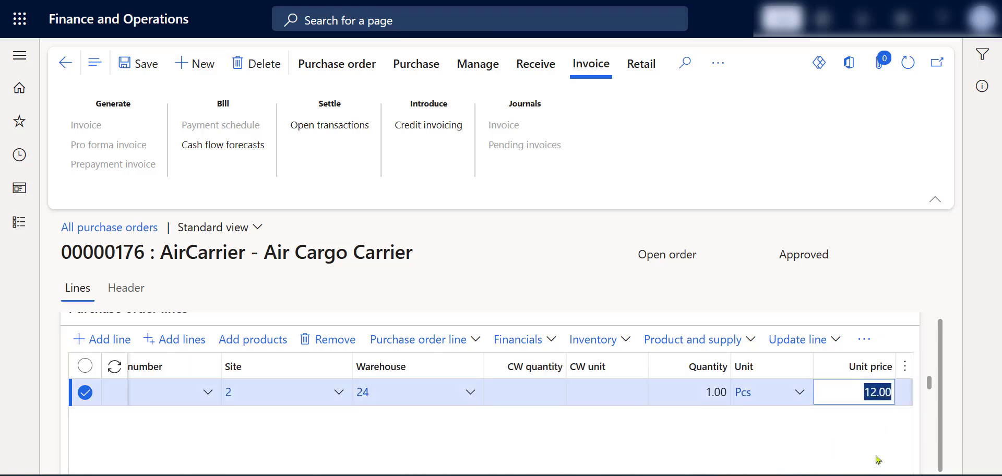
text(100)
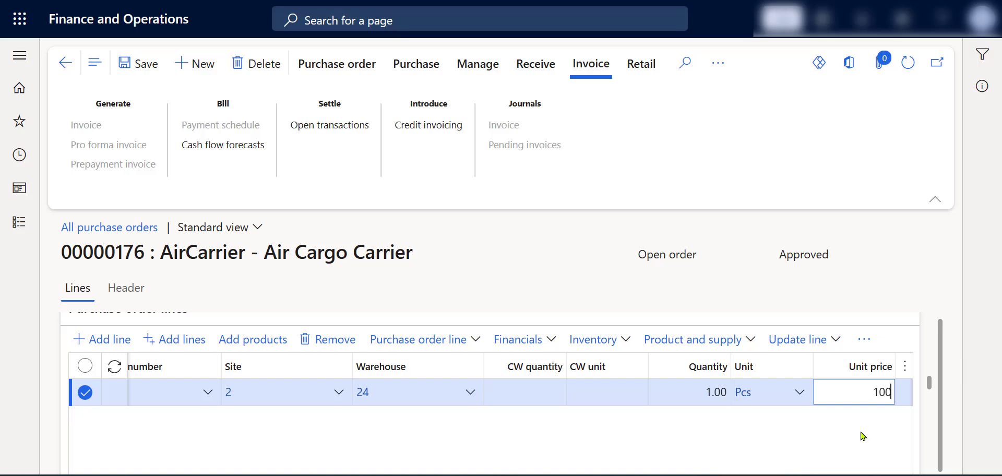
key(Tab)
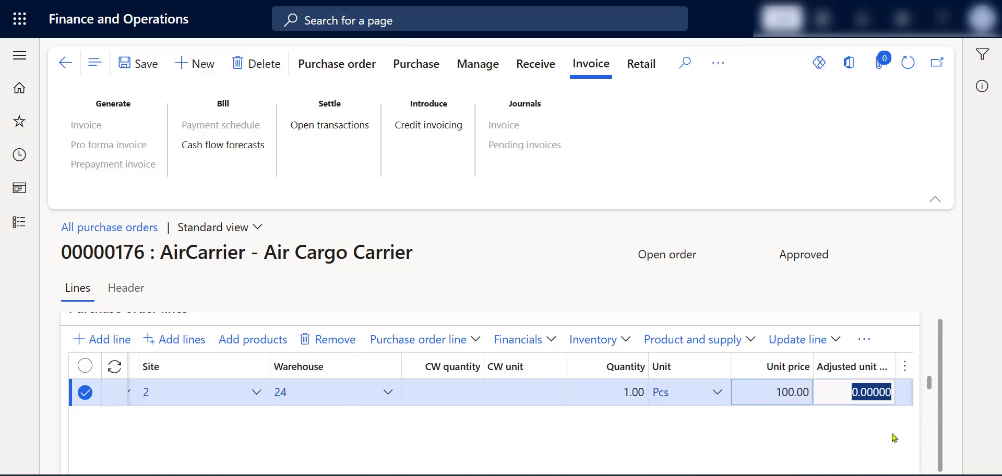
key(Tab)
key(Tab)
key(Tab)
key(Tab)
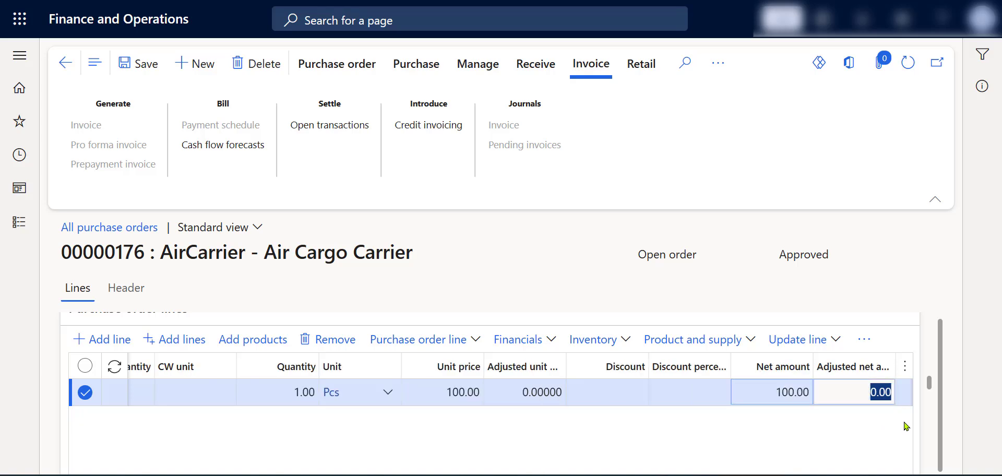
key(Tab)
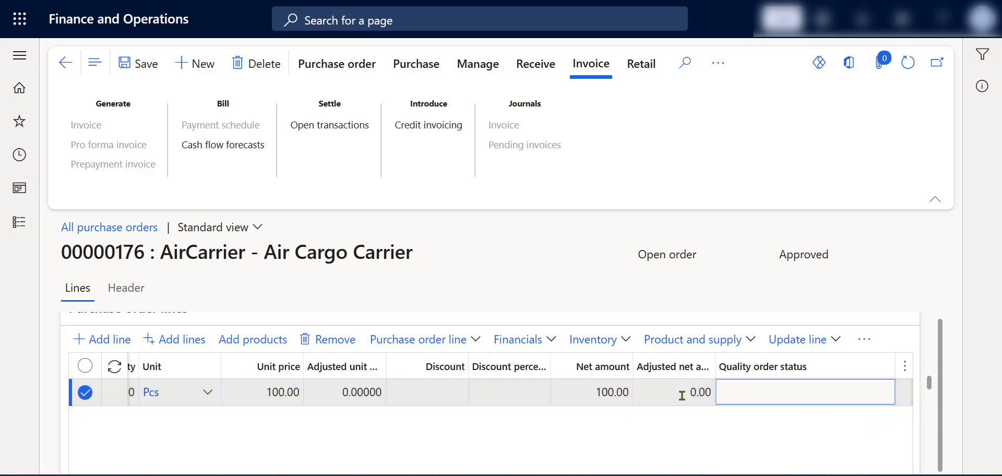
Step: Assign location 10000 in the storage dimensions of the line's product details
drag(940, 344, 941, 356)
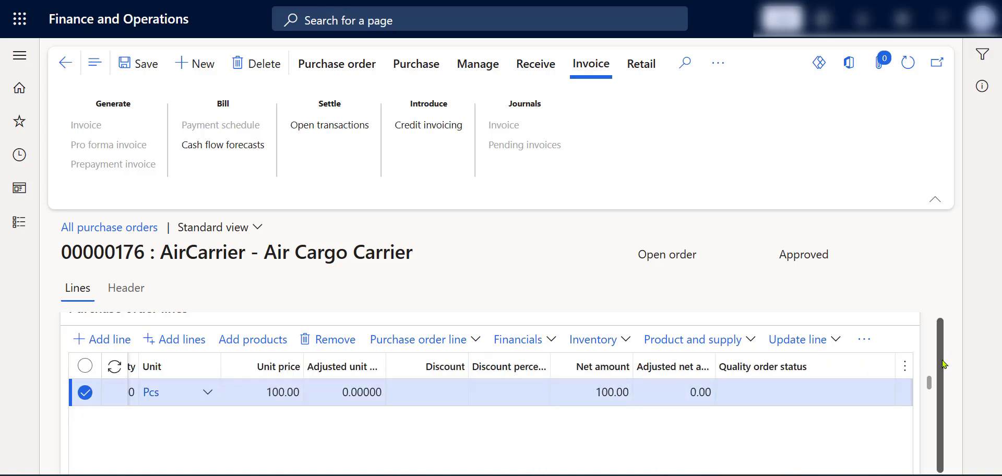
scroll(839, 368, down, 3)
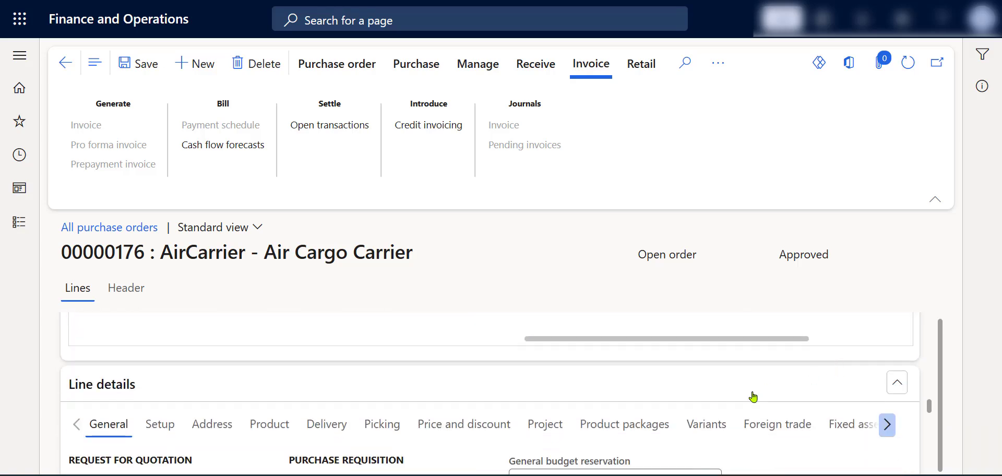
scroll(753, 397, down, 1)
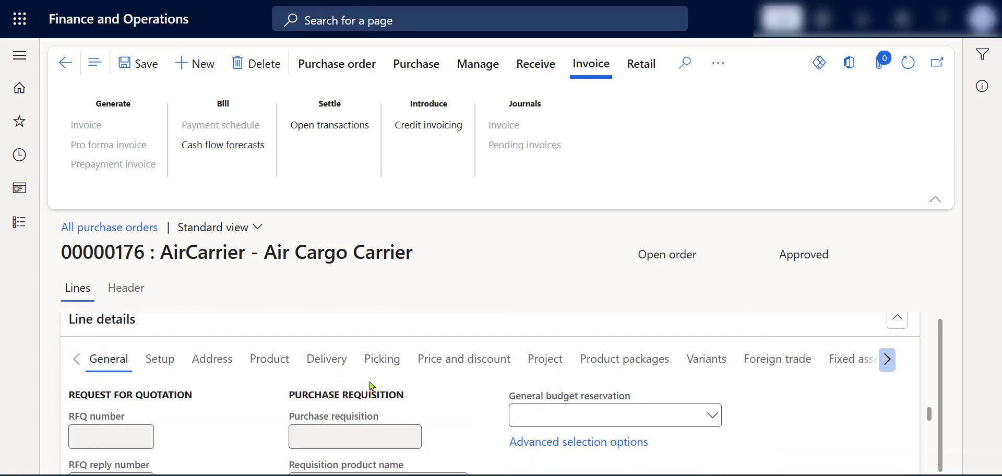
click(276, 364)
scroll(527, 378, down, 2)
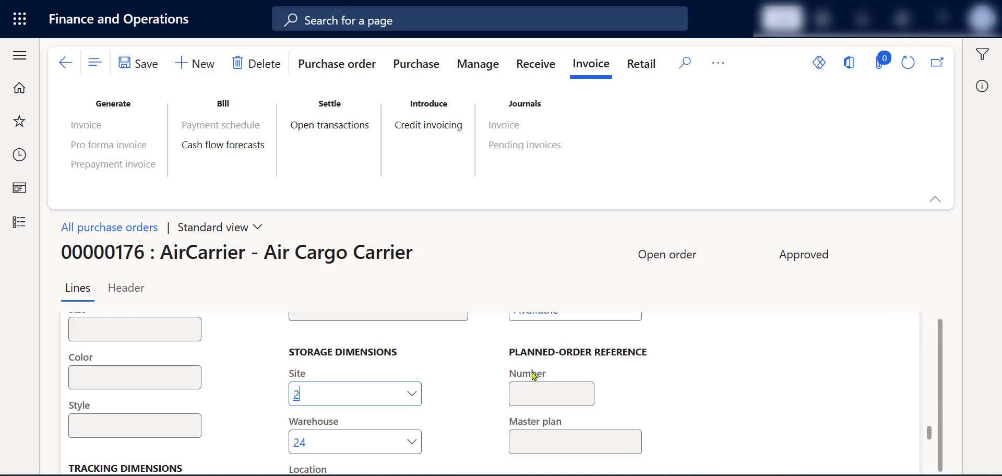
scroll(494, 393, down, 2)
click(411, 424)
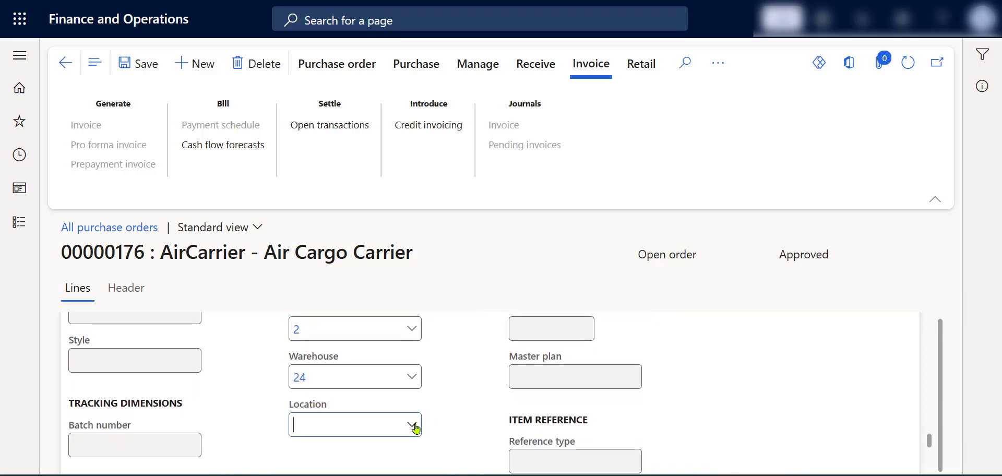
click(395, 263)
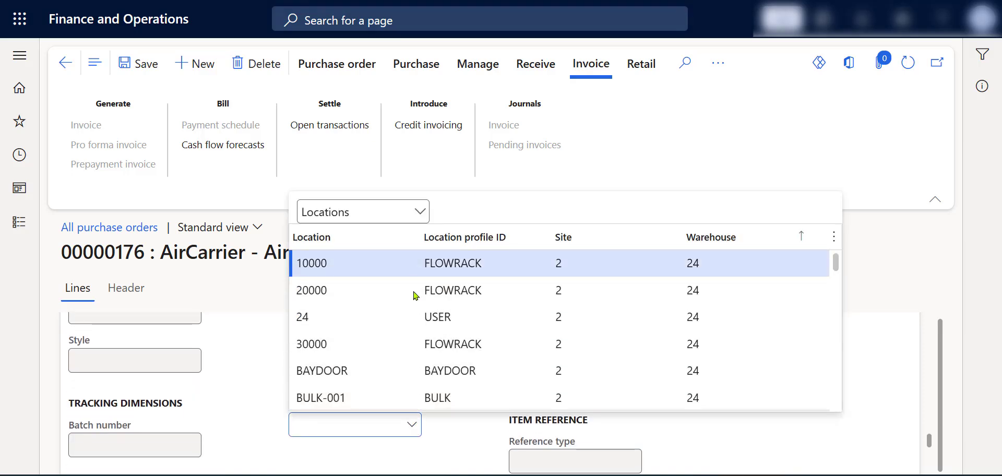
Step: In the line's setup details, set the item sales tax group to HOURS and the sales tax group to CALA-USE, and save the order
scroll(468, 400, up, 3)
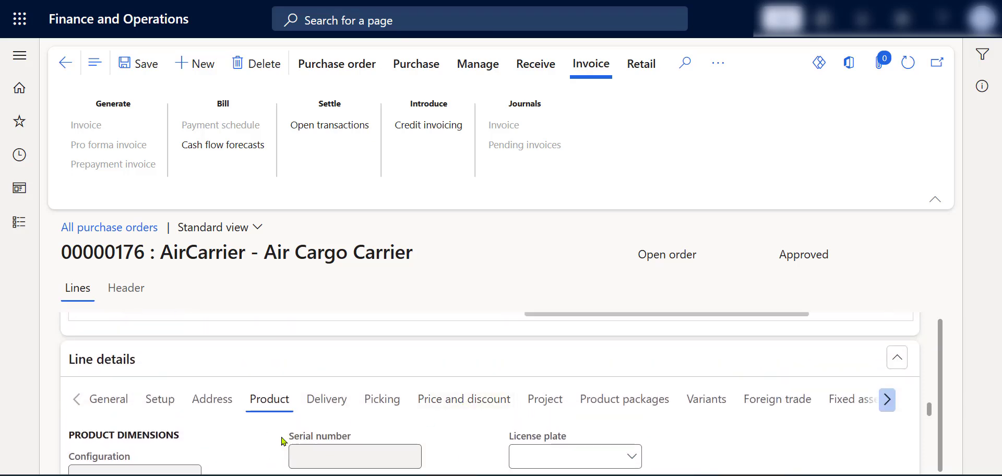
click(162, 402)
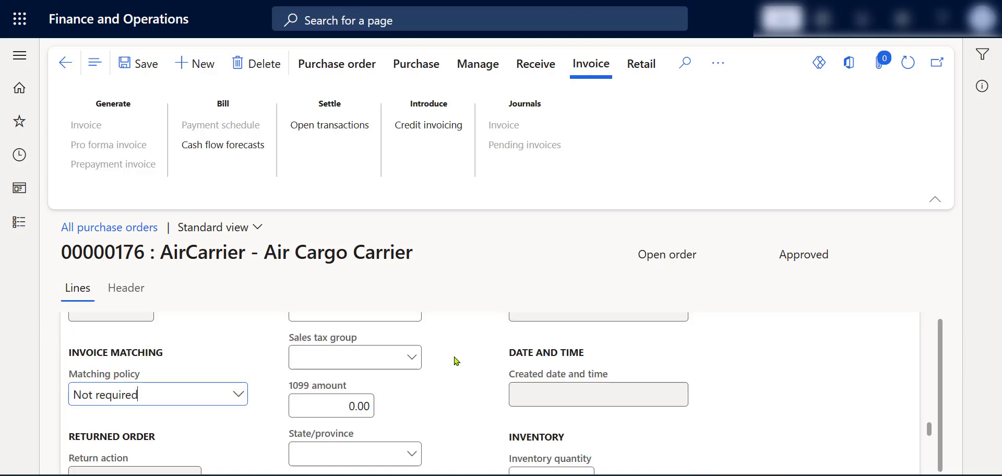
scroll(461, 368, up, 1)
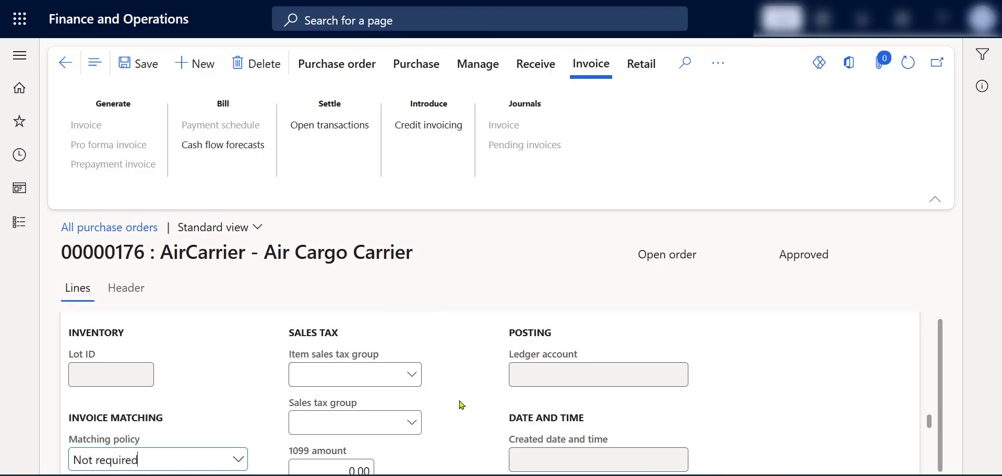
click(415, 381)
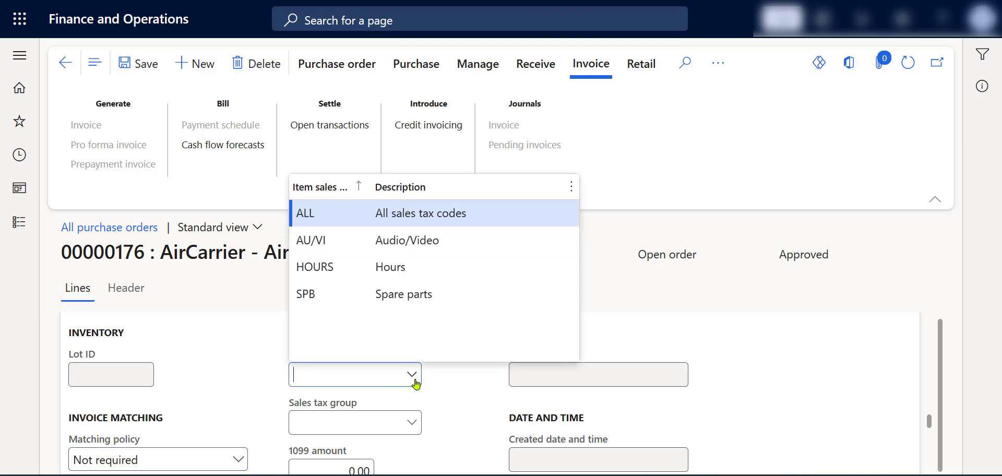
click(454, 269)
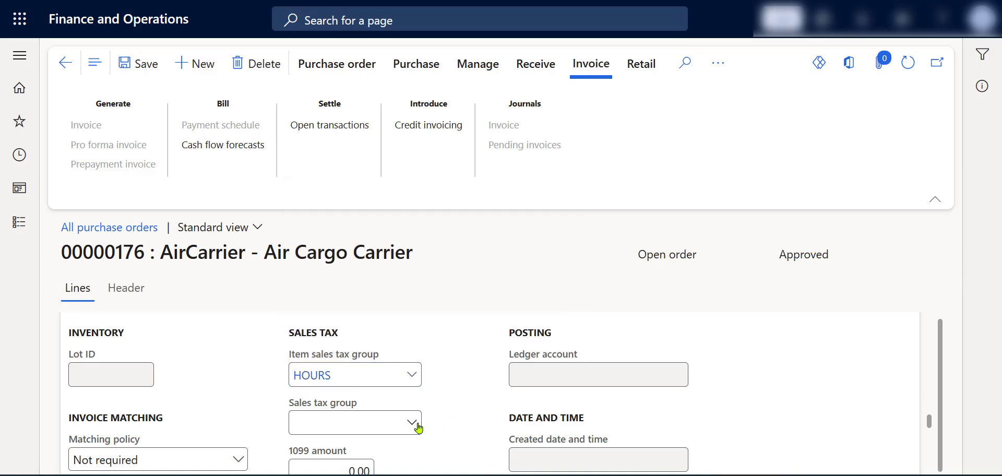
click(417, 426)
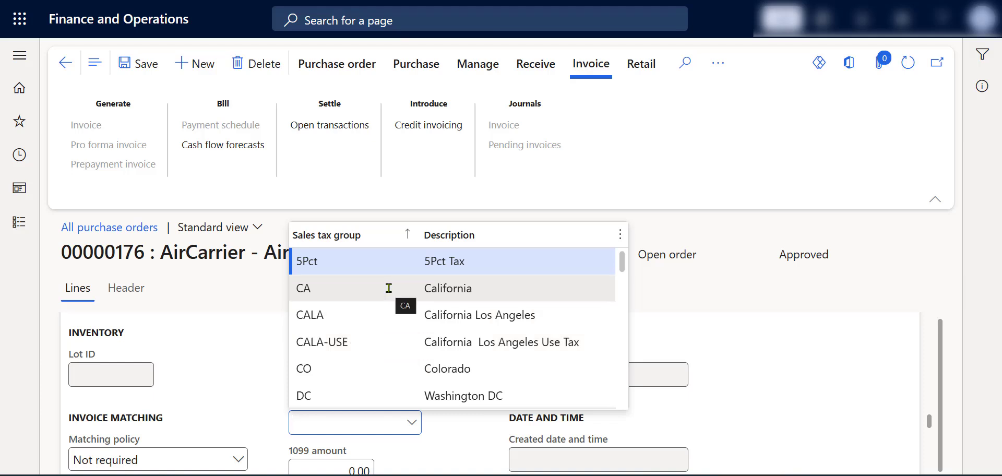
click(371, 340)
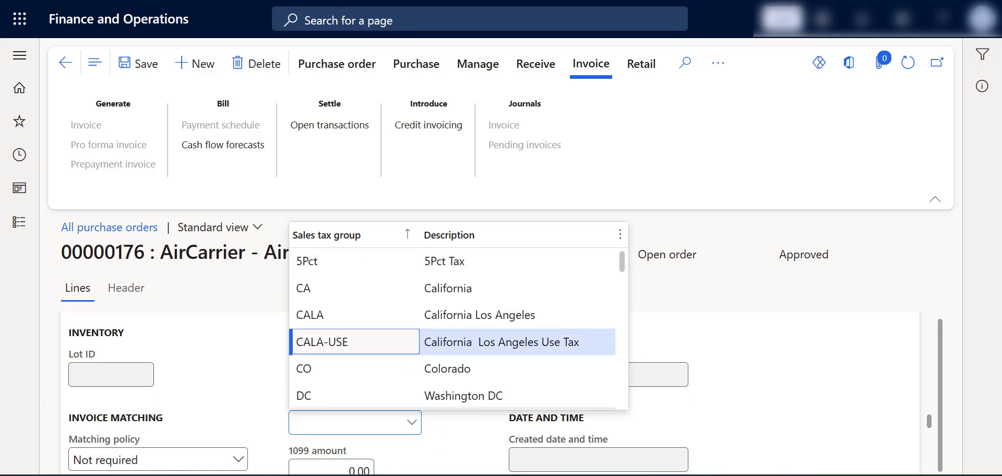
click(464, 419)
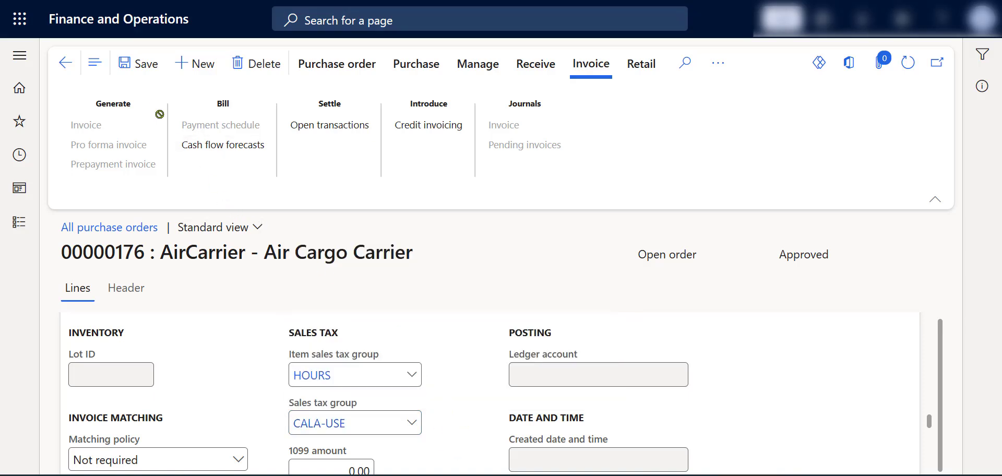
click(133, 70)
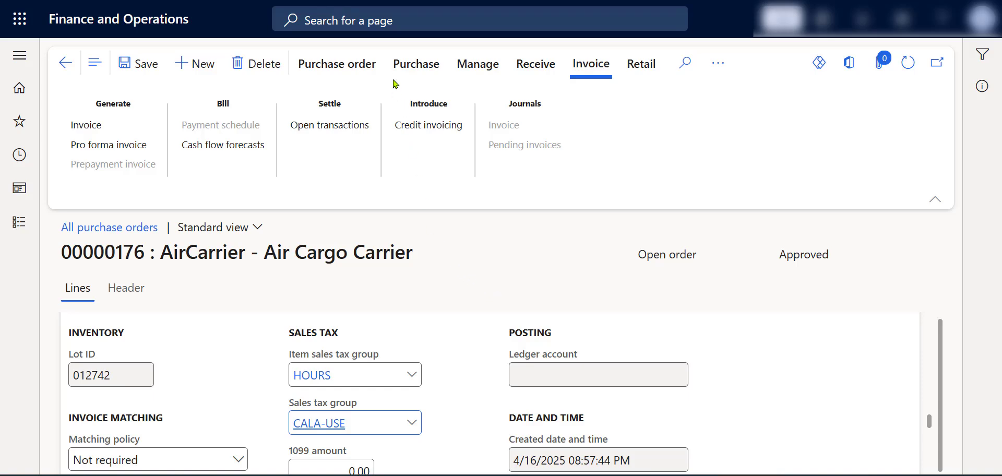
Step: Open the purchase order's totals, check the subtotal, sales tax and total amount, and close them
click(371, 71)
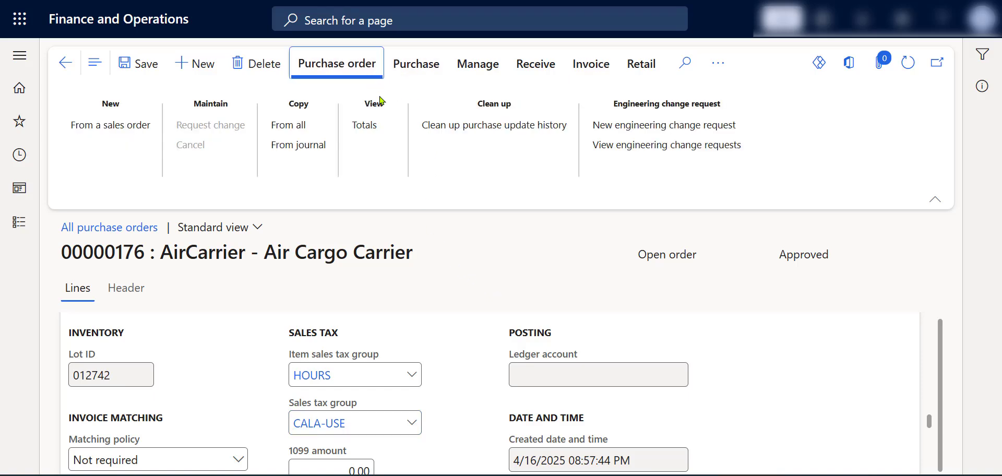
click(371, 131)
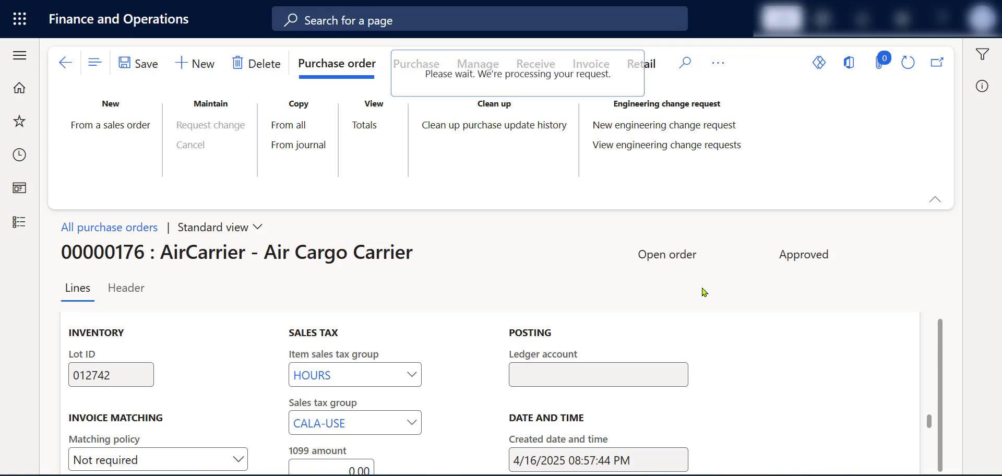
scroll(699, 308, down, 5)
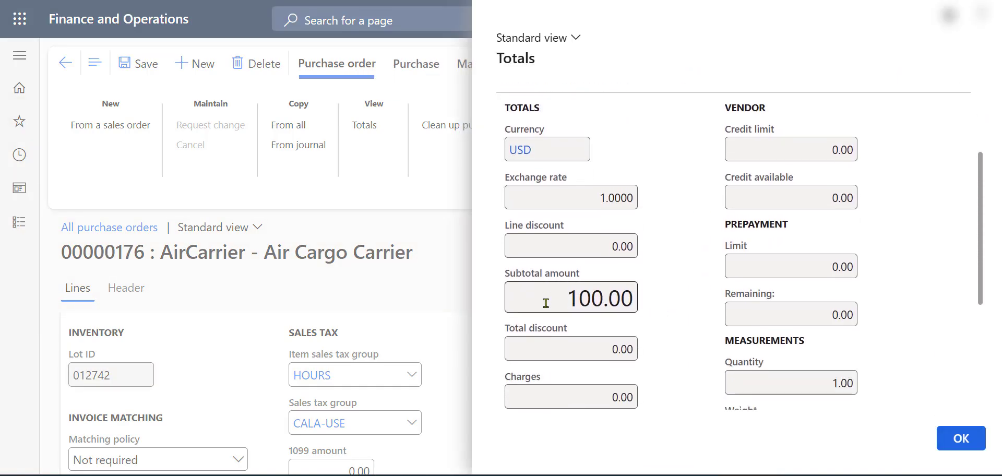
mouse_move(641, 299)
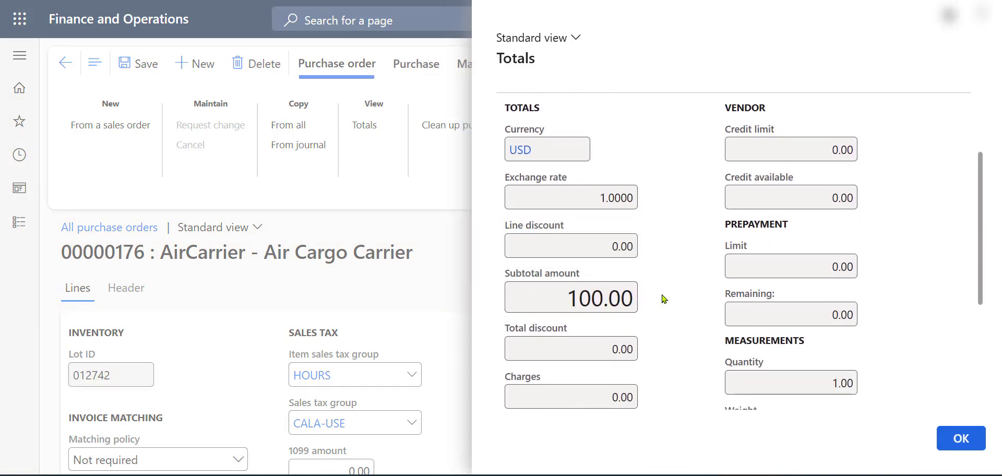
scroll(652, 299, down, 4)
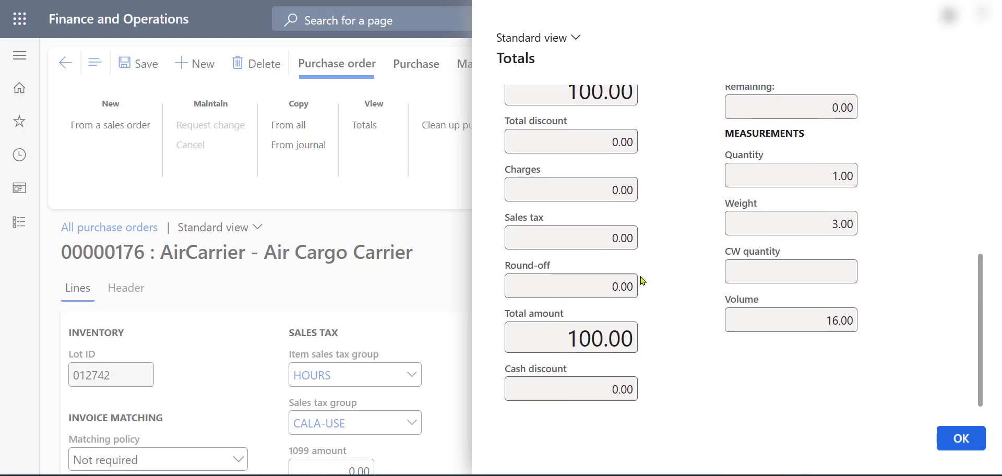
click(528, 238)
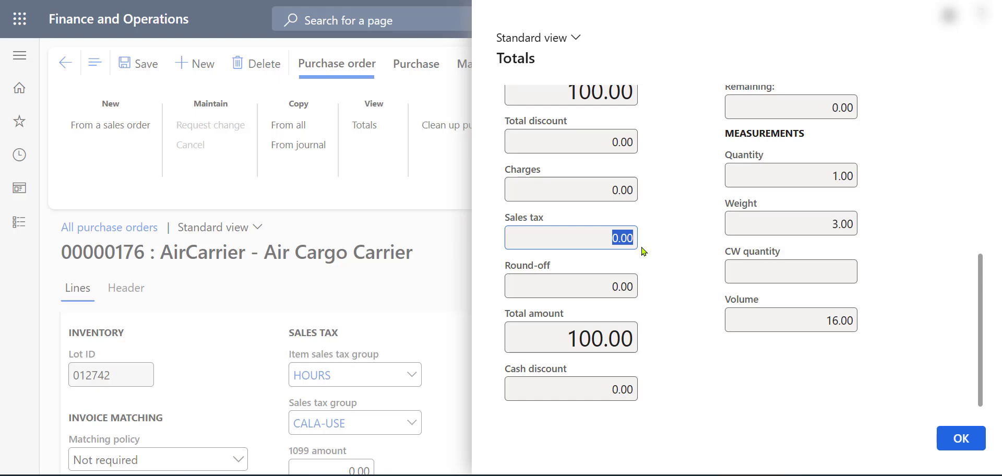
click(958, 439)
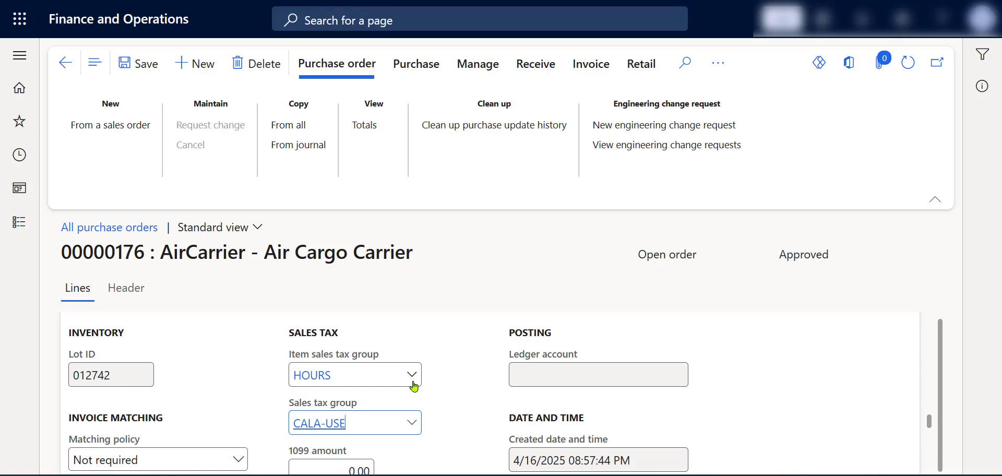
Step: Change the line's sales tax group to CA (California) and save the purchase order
click(412, 422)
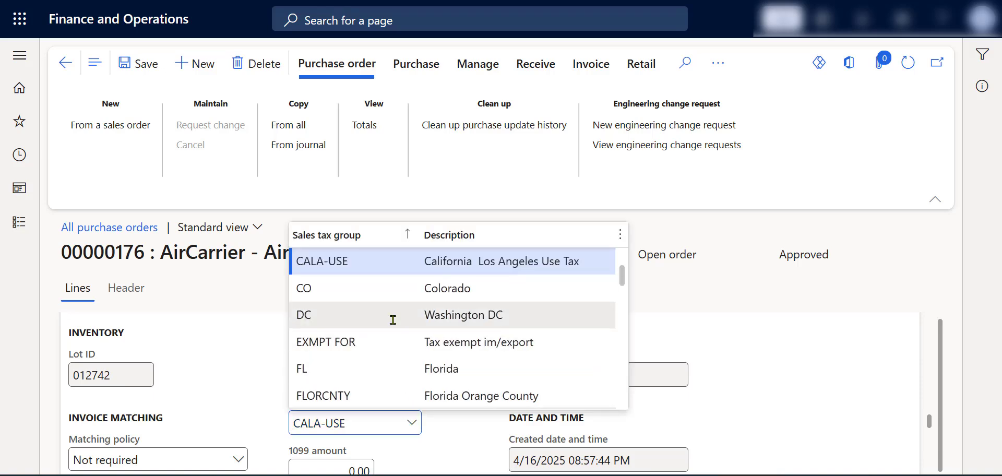
scroll(393, 320, up, 2)
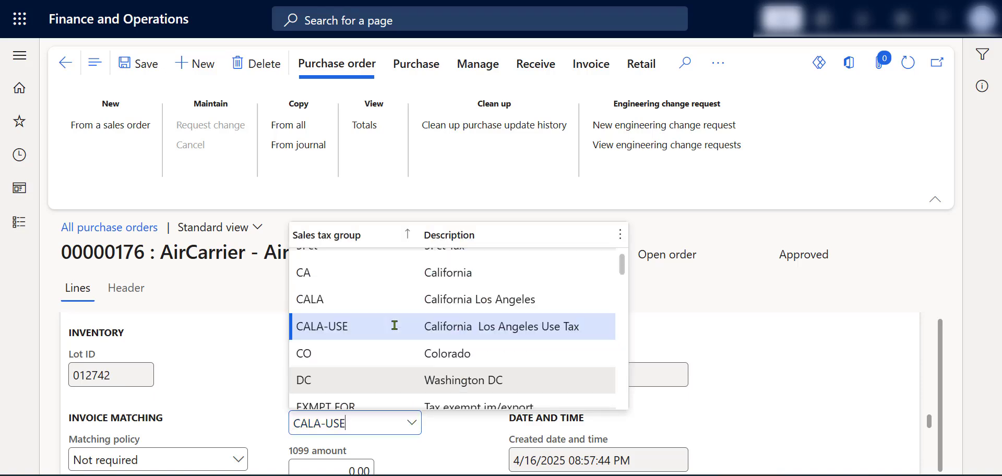
click(394, 274)
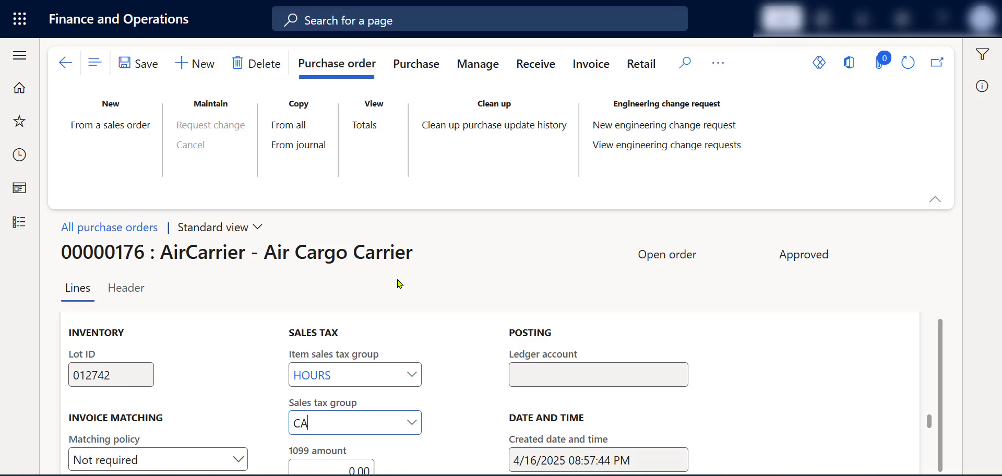
click(142, 70)
Step: Open the purchase order's totals, check the sales tax and total amount for the CA sales tax group, and close them
click(398, 135)
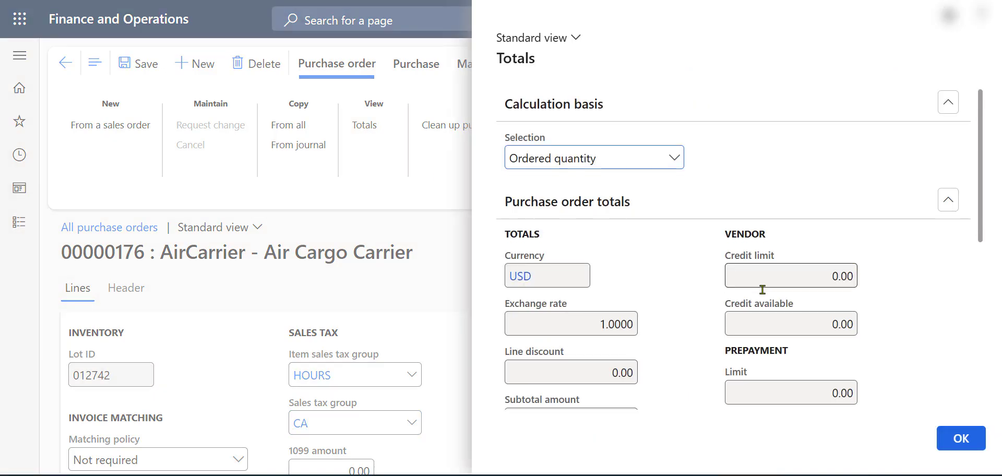
scroll(765, 288, down, 5)
scroll(763, 288, down, 2)
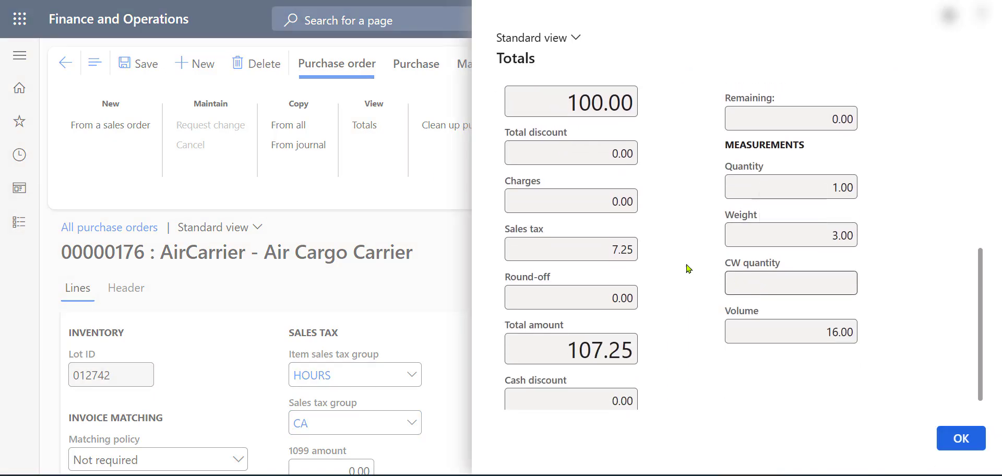
click(629, 250)
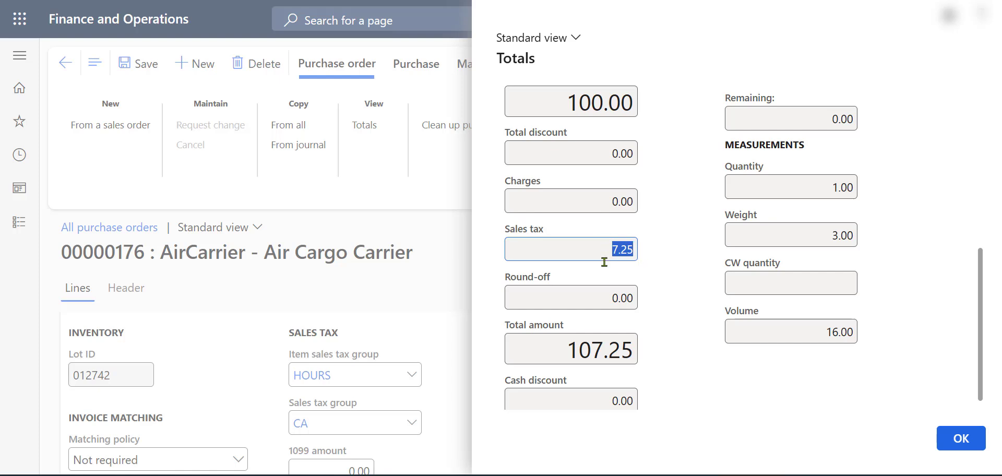
click(569, 345)
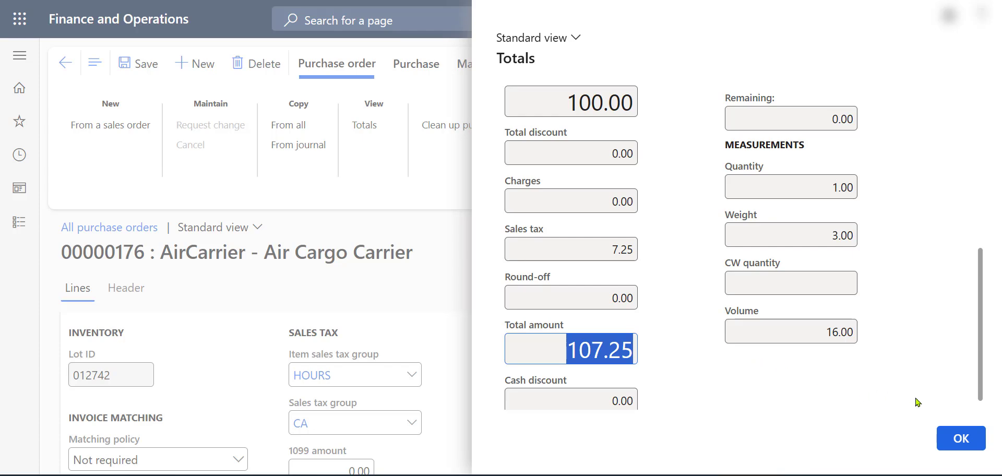
click(945, 434)
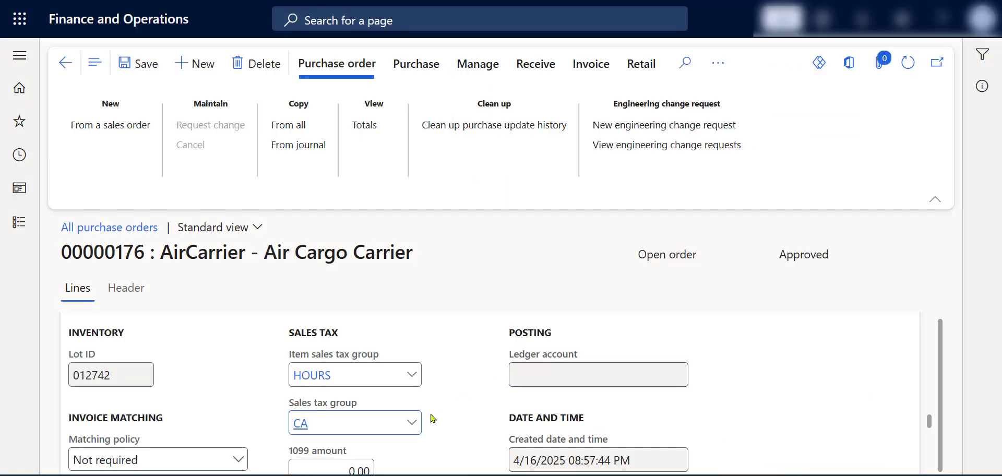
Step: Change the line's sales tax group to CALA-USE (California Los Angeles Use Tax) and confirm the purchase order
click(412, 422)
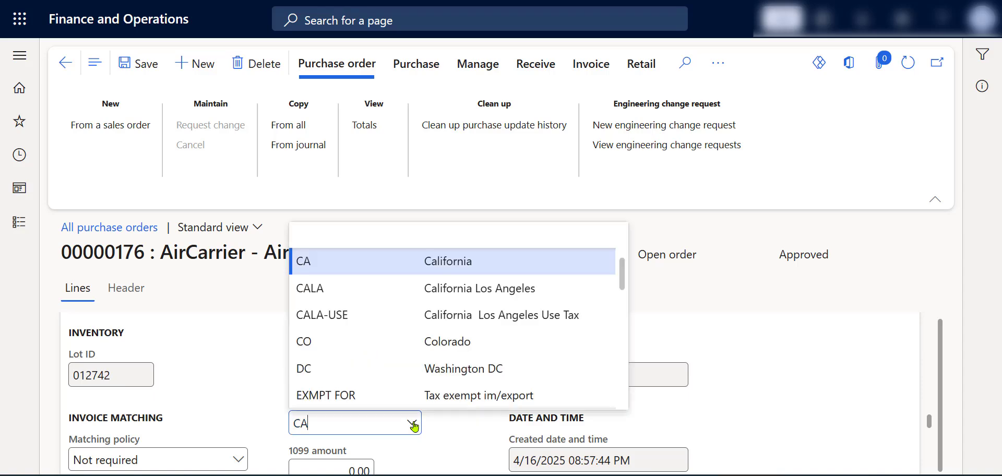
click(409, 316)
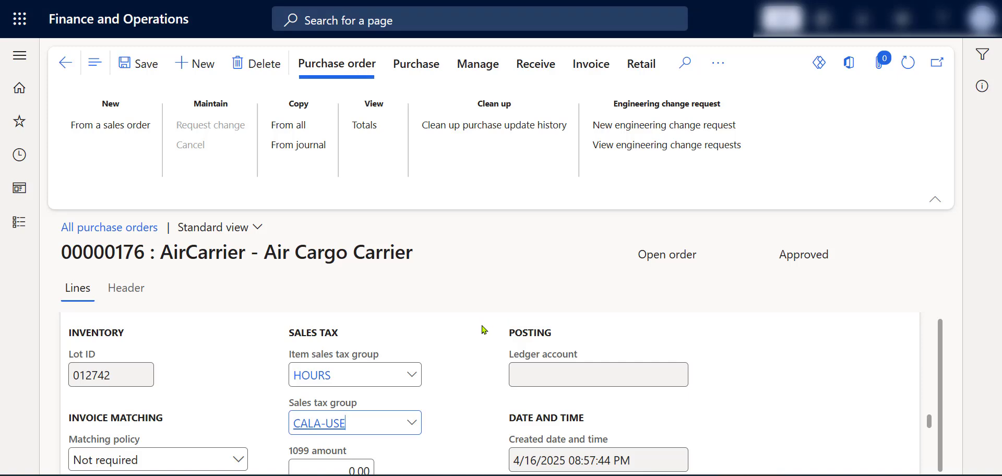
scroll(399, 347, up, 5)
scroll(397, 352, up, 1)
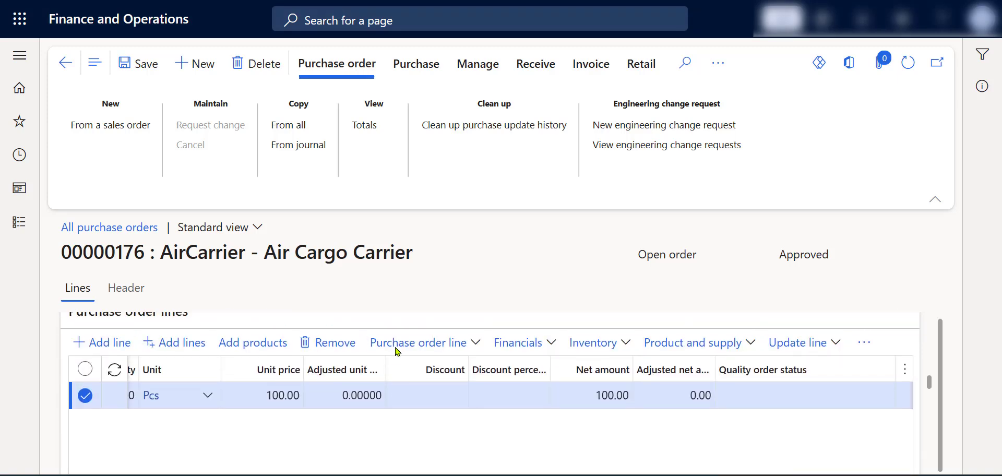
scroll(397, 353, down, 1)
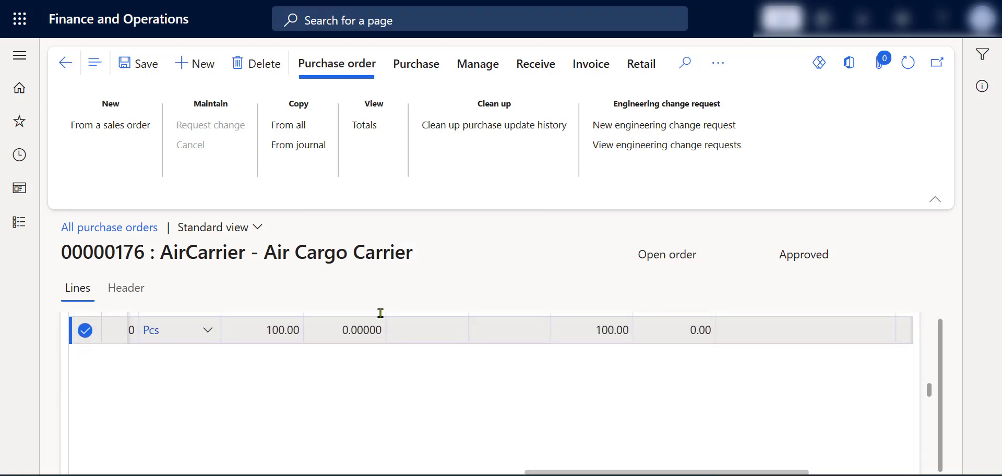
click(398, 68)
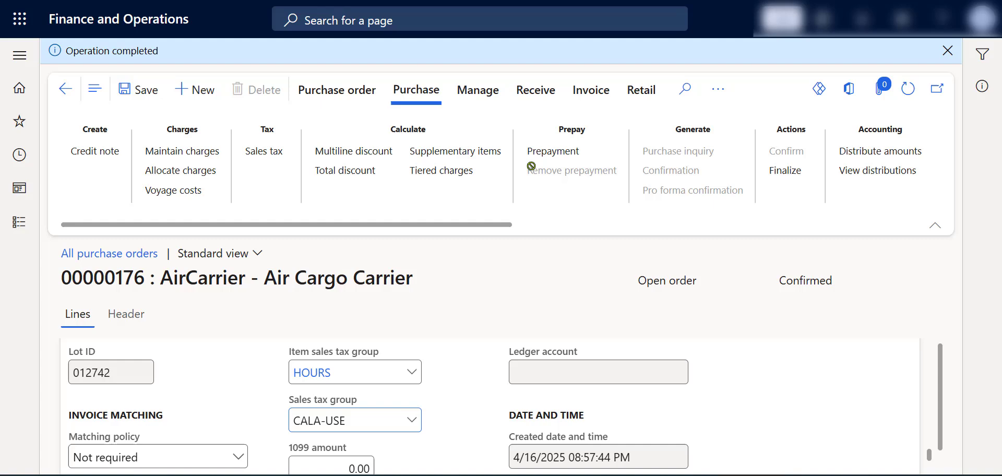
Step: Post the product receipt for the purchase order, using the purchase order number as the product receipt number
click(535, 89)
click(127, 179)
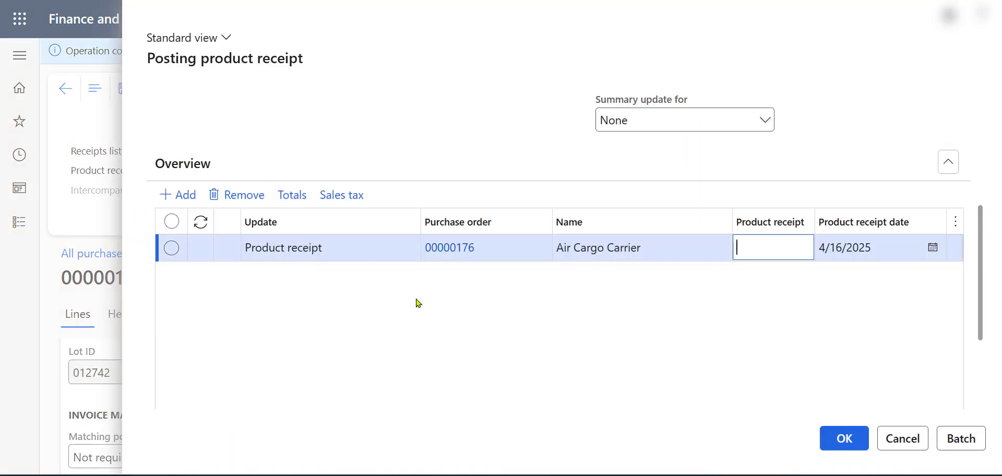
click(494, 251)
key(ctrl+c)
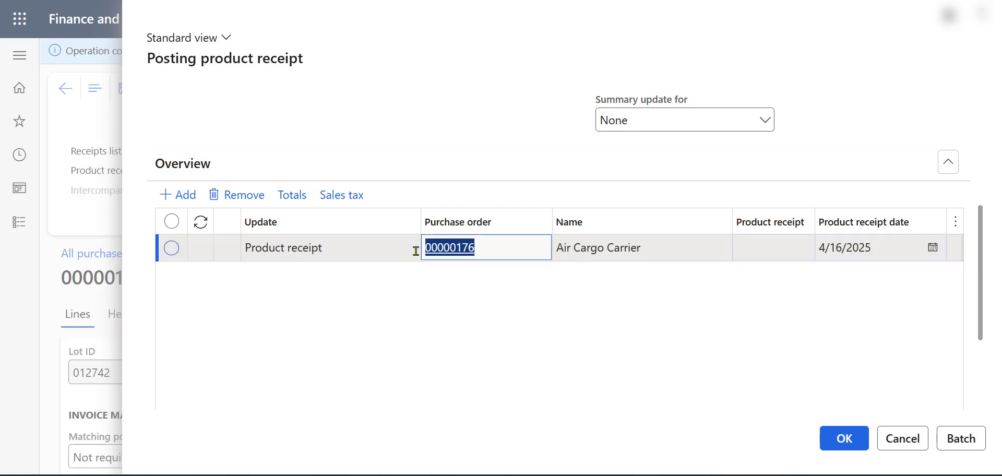
click(804, 244)
key(ctrl+v)
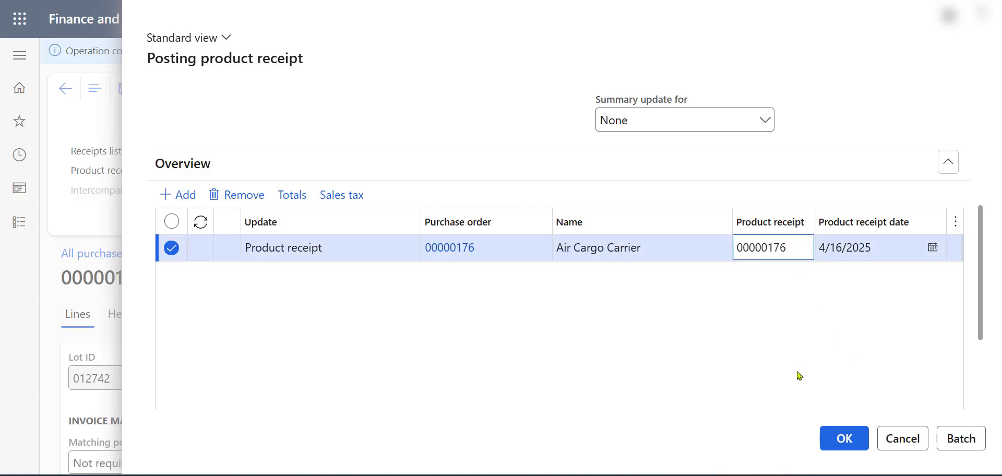
click(840, 436)
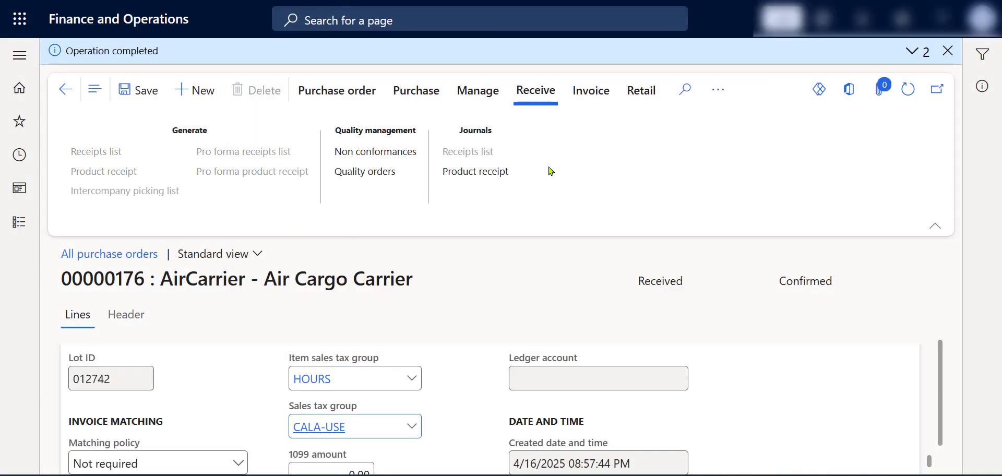
Step: Generate a vendor invoice from the purchase order and enter the purchase order number as the invoice number
click(581, 92)
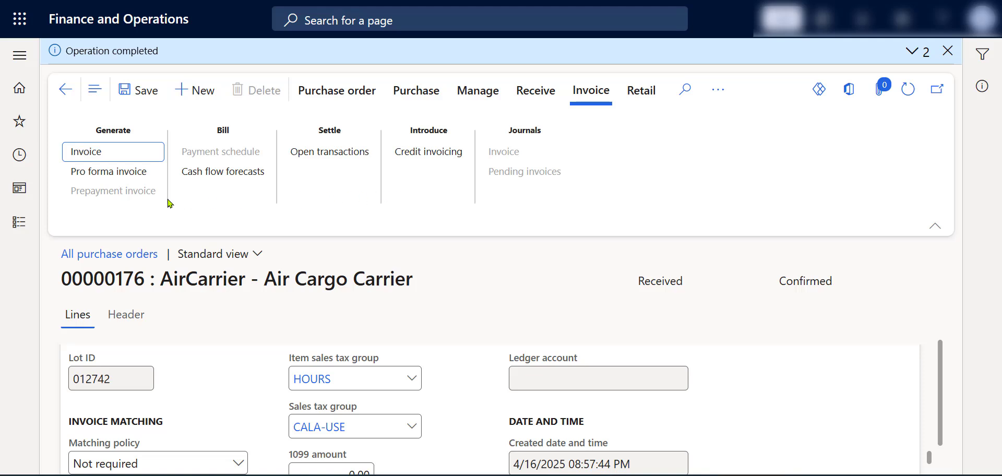
click(97, 156)
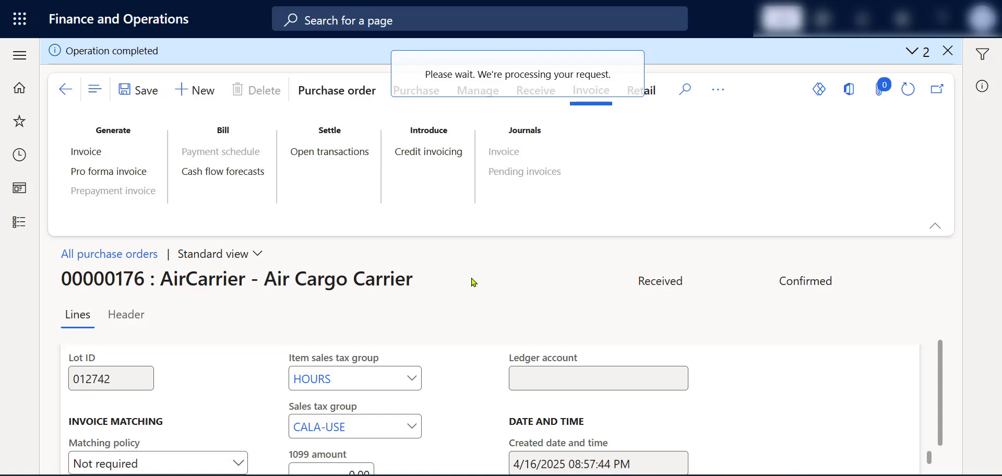
scroll(453, 339, down, 1)
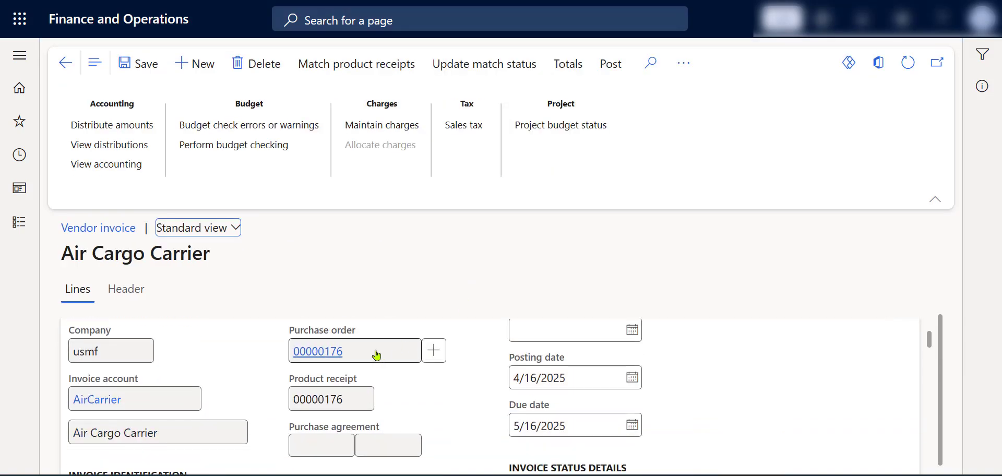
click(377, 355)
key(ctrl+c)
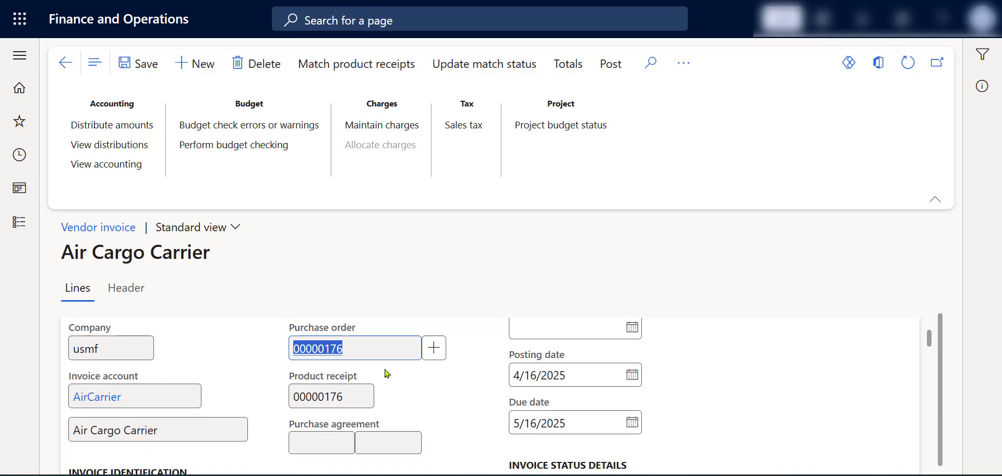
scroll(386, 373, down, 2)
click(80, 385)
key(ctrl+v)
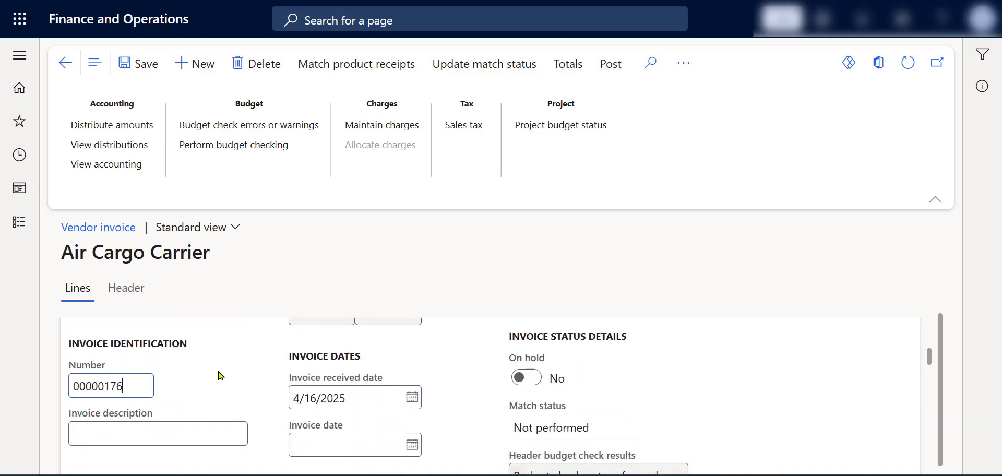
click(277, 369)
Step: Review the HDMI 6' Cables invoice line's quantity, unit price, net amount, site and warehouse
scroll(469, 360, down, 5)
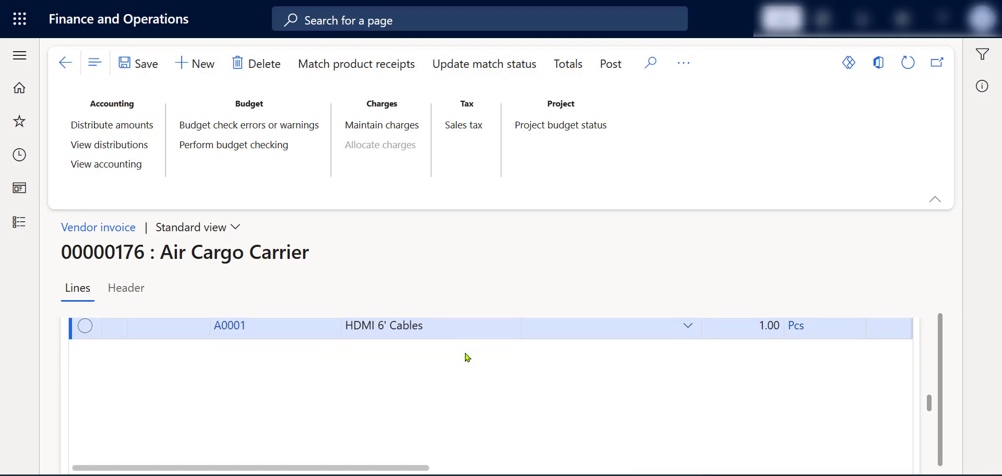
click(621, 386)
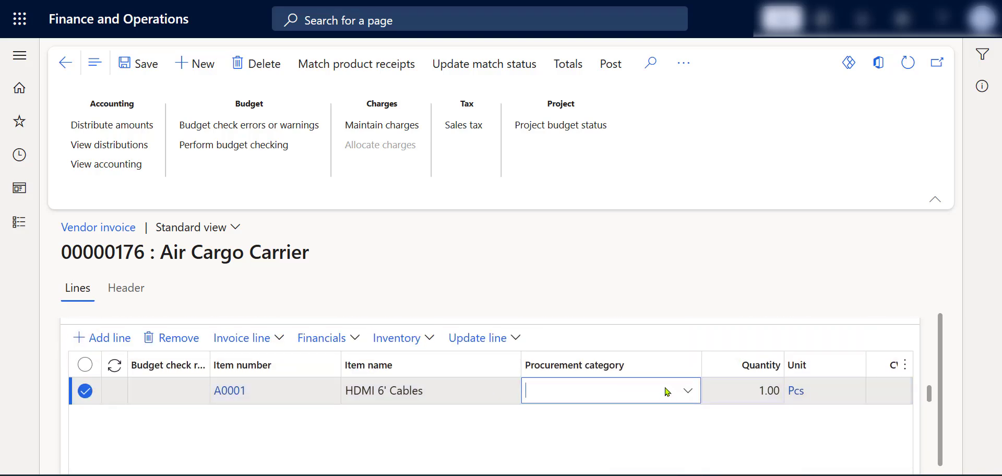
key(Tab)
key(Tab)
key(Tab)
key(Tab)
key(Tab)
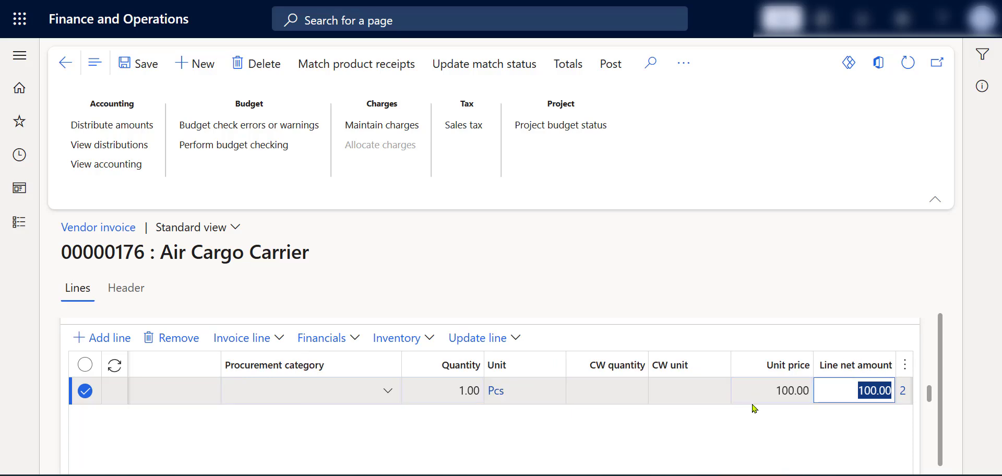
key(Tab)
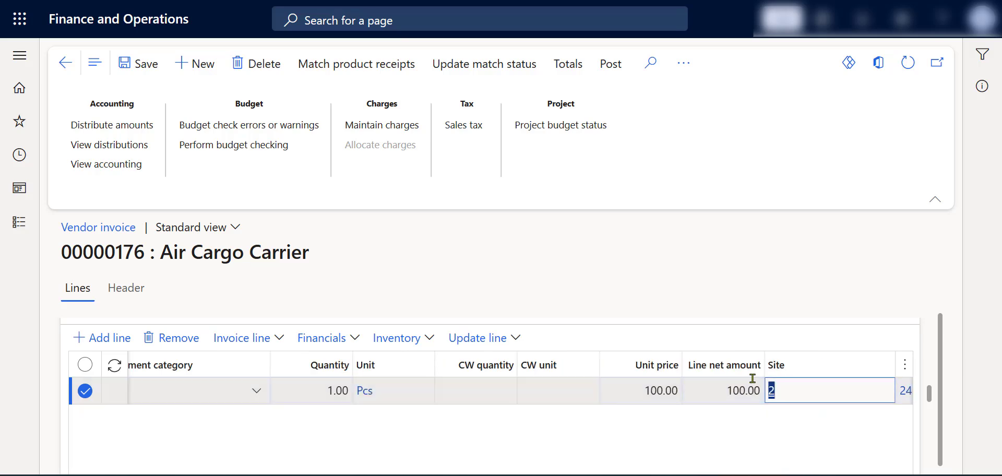
key(Tab)
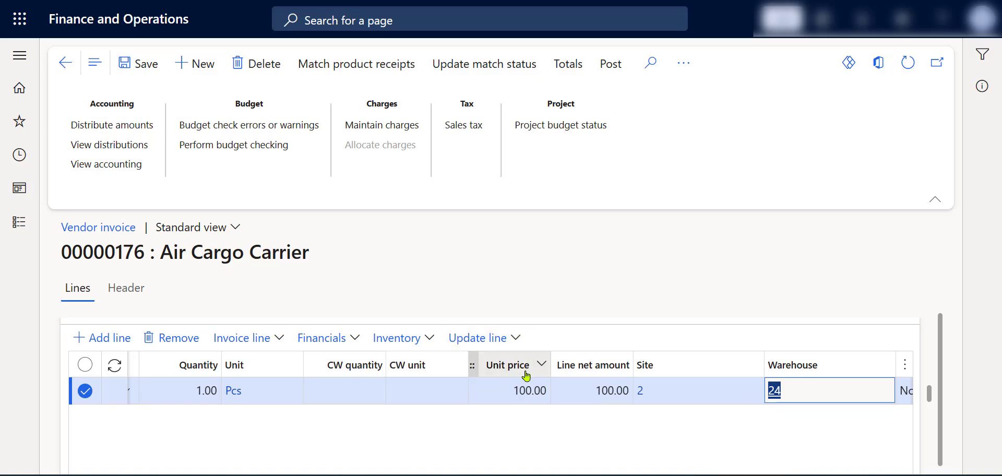
Step: Open the vendor invoice's totals, check the sales tax and invoice amount, and close them
click(566, 65)
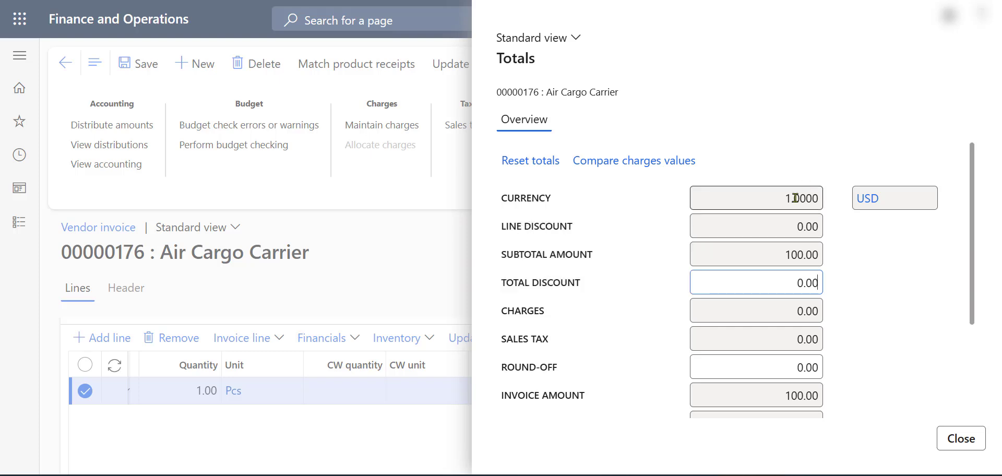
scroll(758, 276, down, 1)
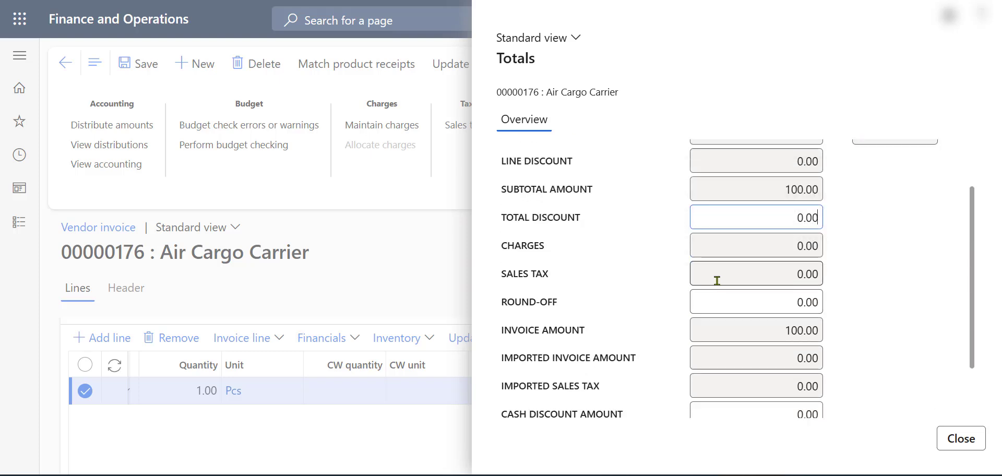
click(819, 273)
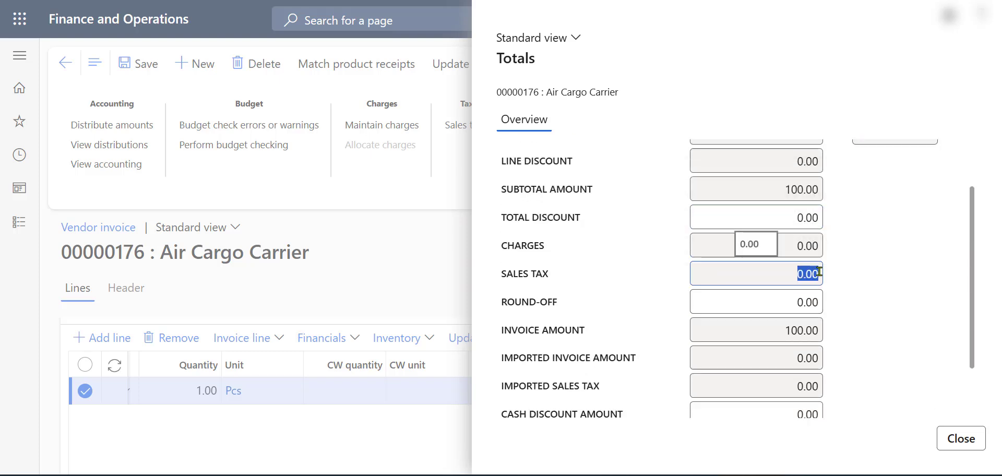
click(967, 445)
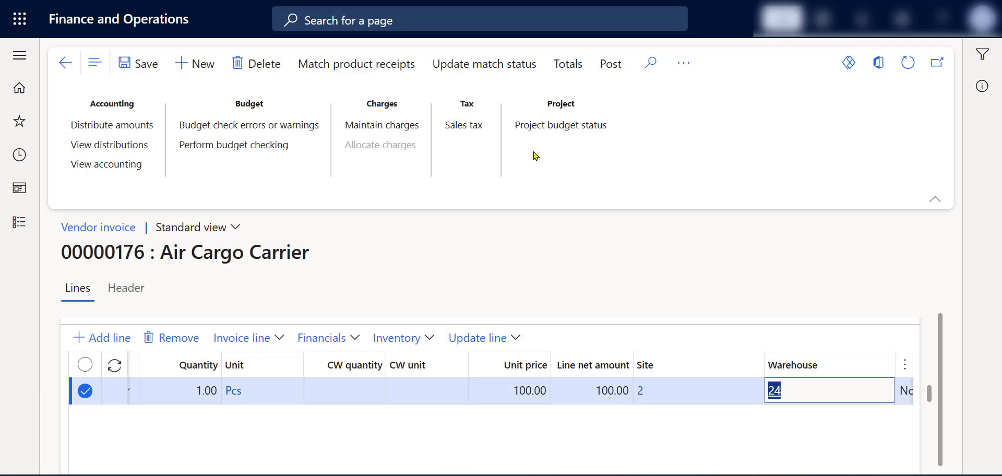
Step: Open the invoice's sales tax transactions, review the percent and tax direction of HR_CAST and HR_LACITY, and close them
click(467, 126)
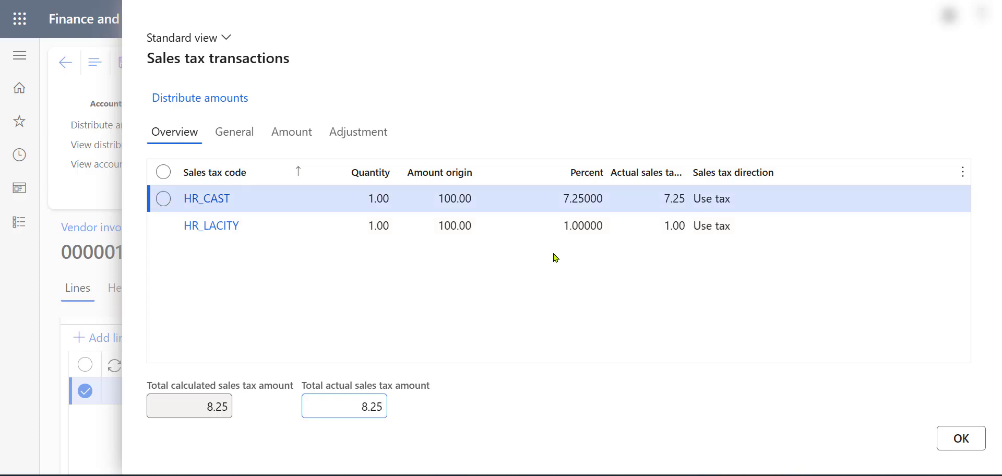
click(499, 229)
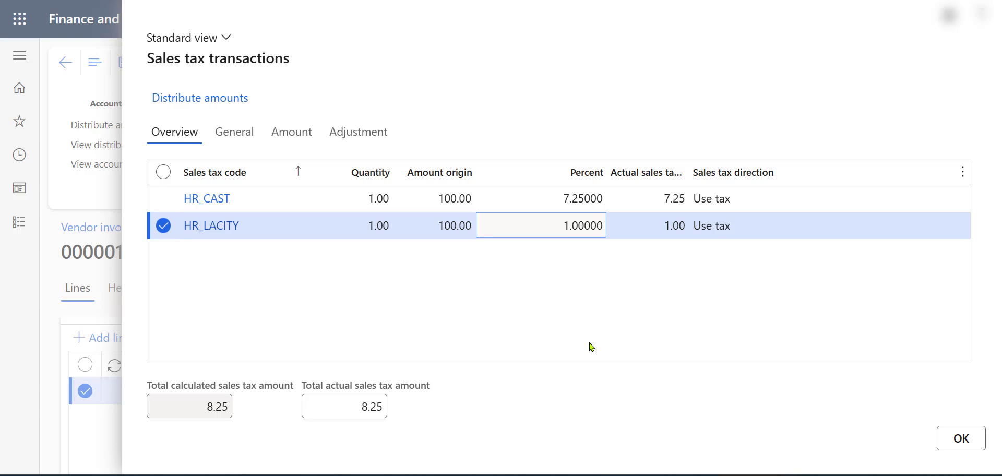
click(959, 438)
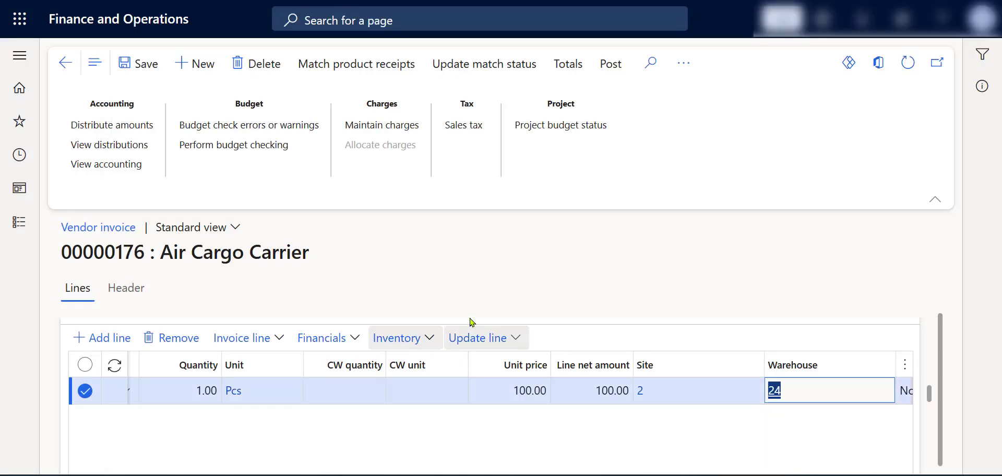
Step: Update the match status of the vendor invoice and post the invoice
click(476, 72)
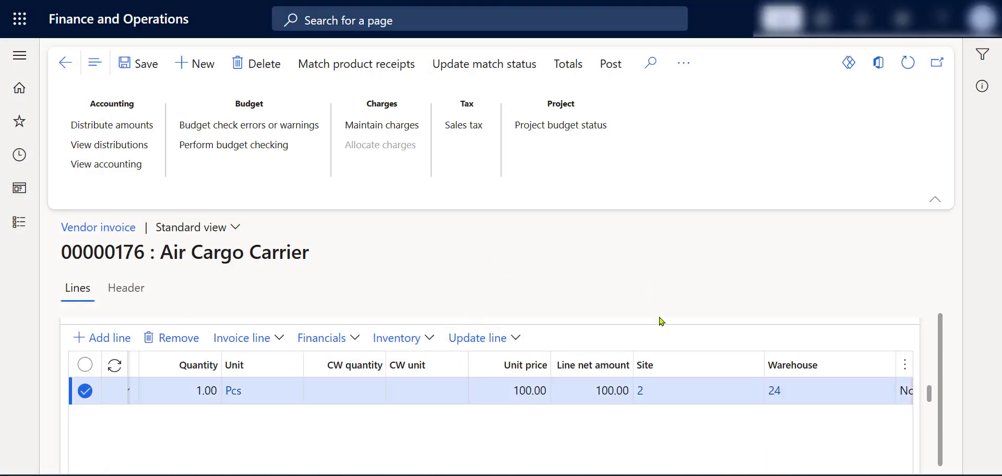
scroll(564, 379, up, 5)
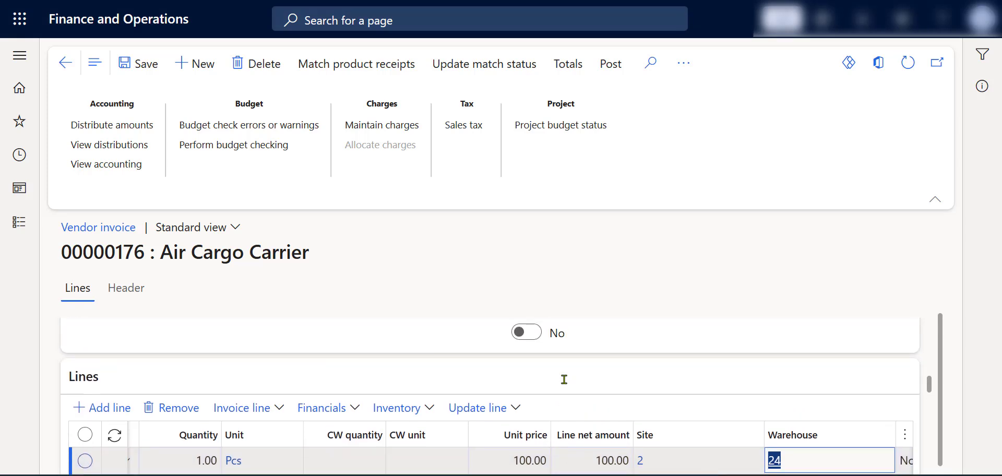
scroll(628, 379, up, 3)
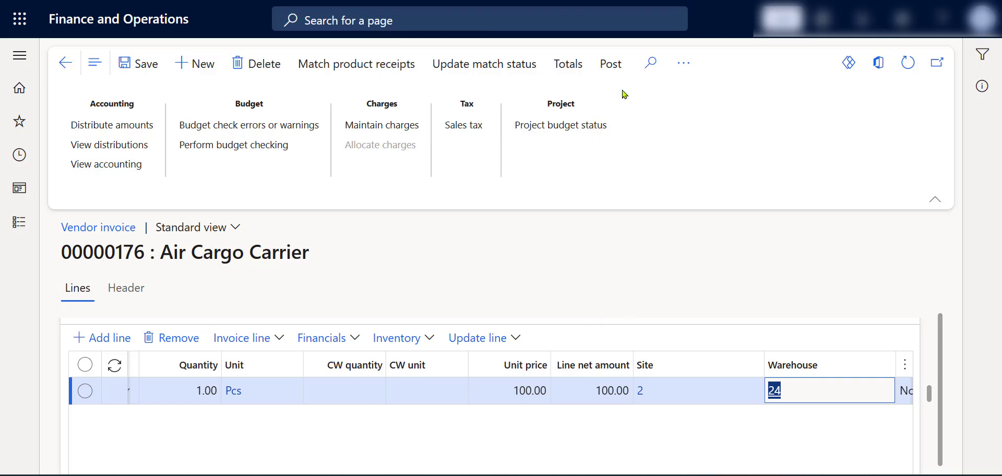
click(614, 65)
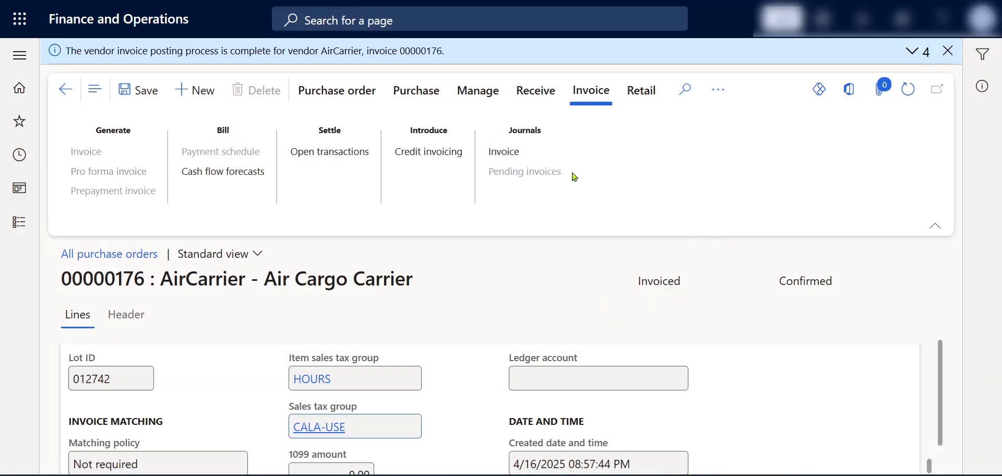
Step: Open the posted invoice's voucher transactions, review the ledger accounts, amounts and posting types from the Use Tax Payable line onward, and return to the home page
click(521, 156)
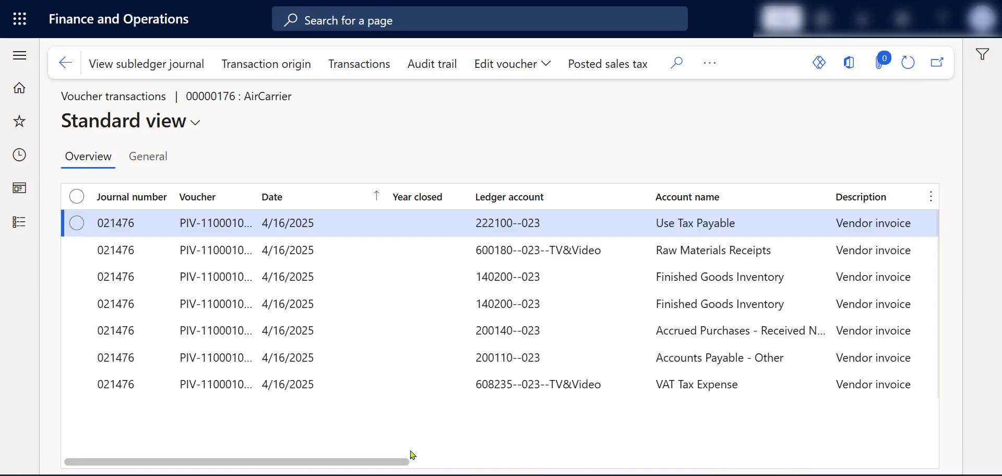
click(75, 226)
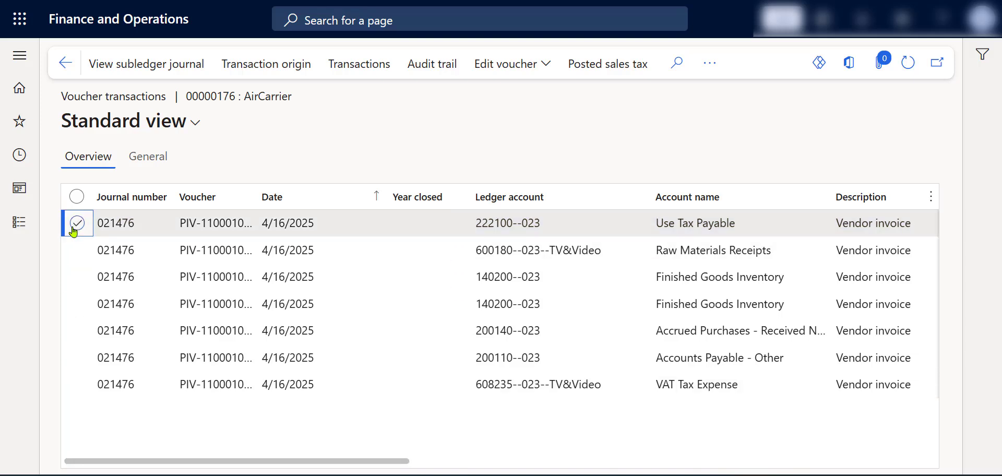
click(643, 224)
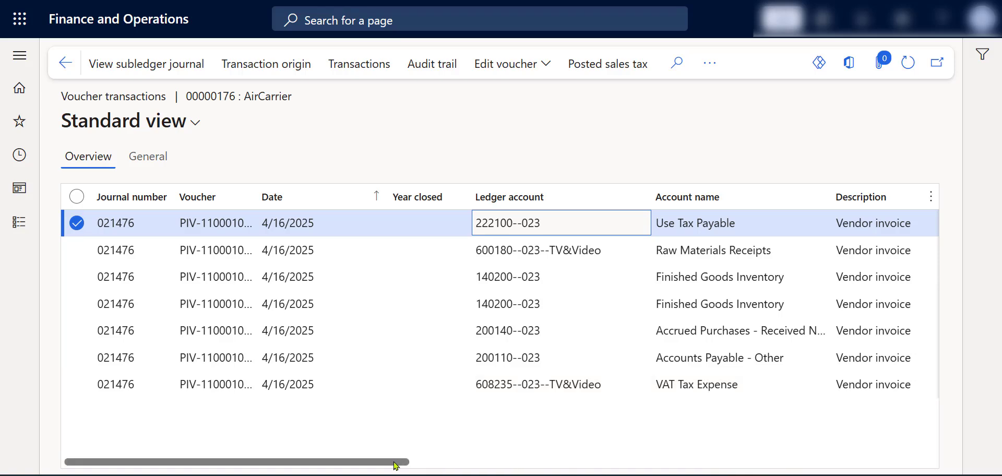
drag(398, 465, 621, 441)
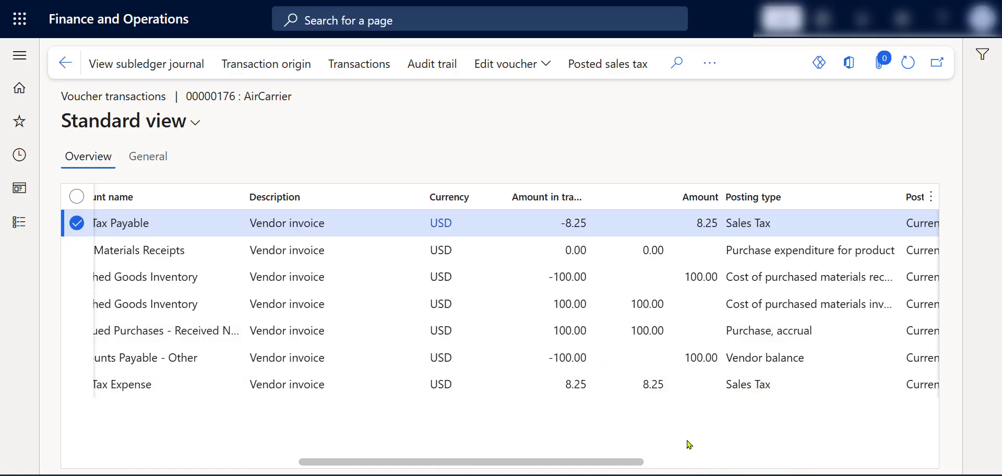
drag(638, 462, 356, 469)
click(65, 62)
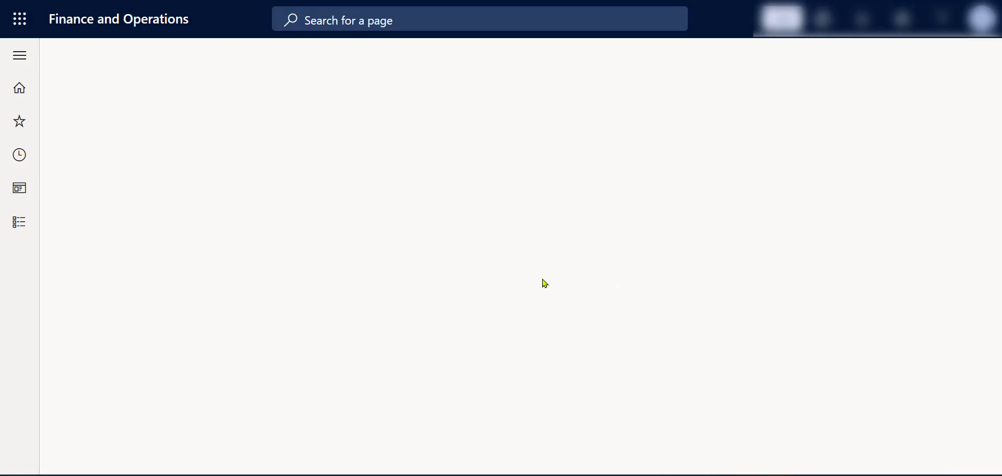
scroll(509, 284, down, 5)
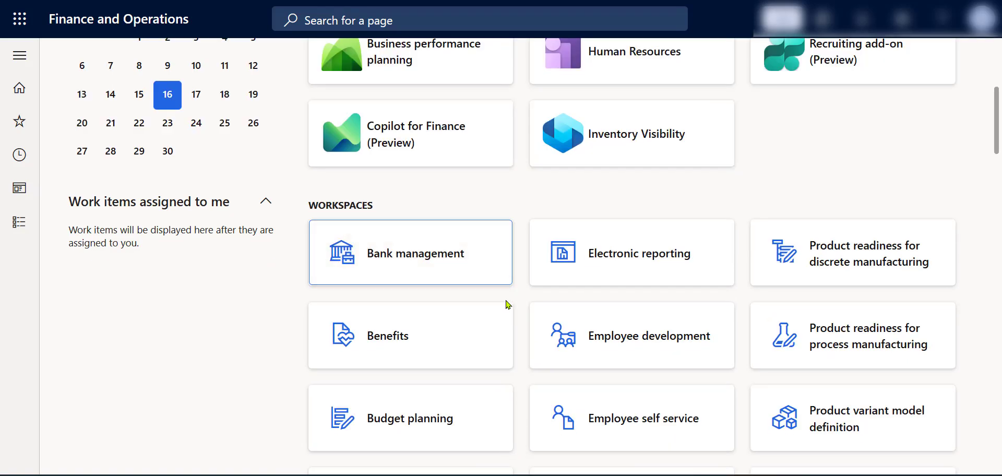